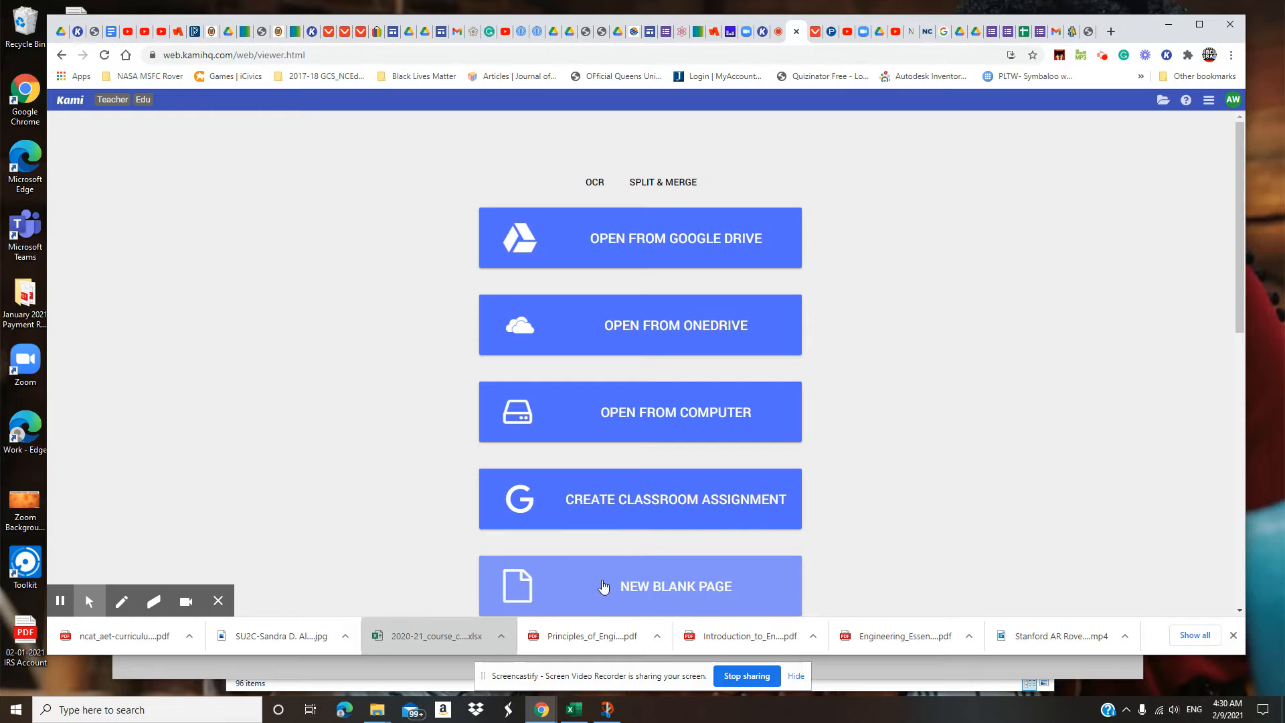
- Create a new document consisting of one page with the Blank Page type
left_click(625, 585)
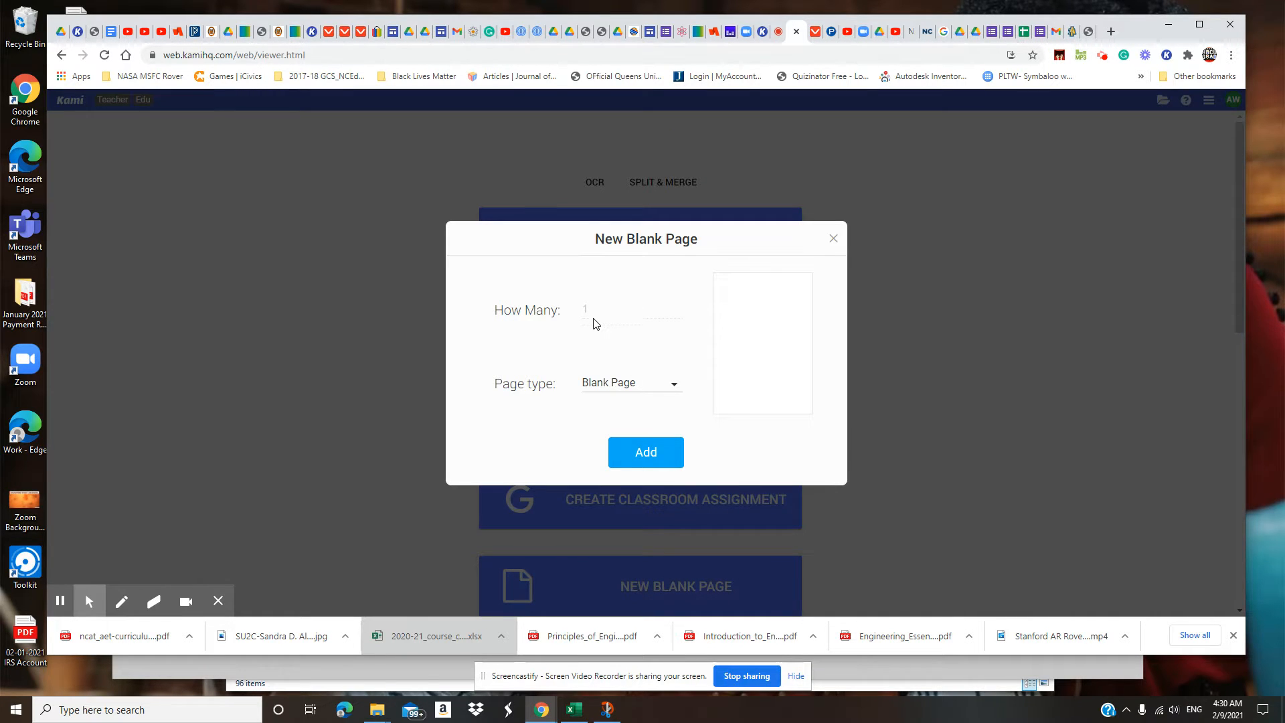
left_click(622, 385)
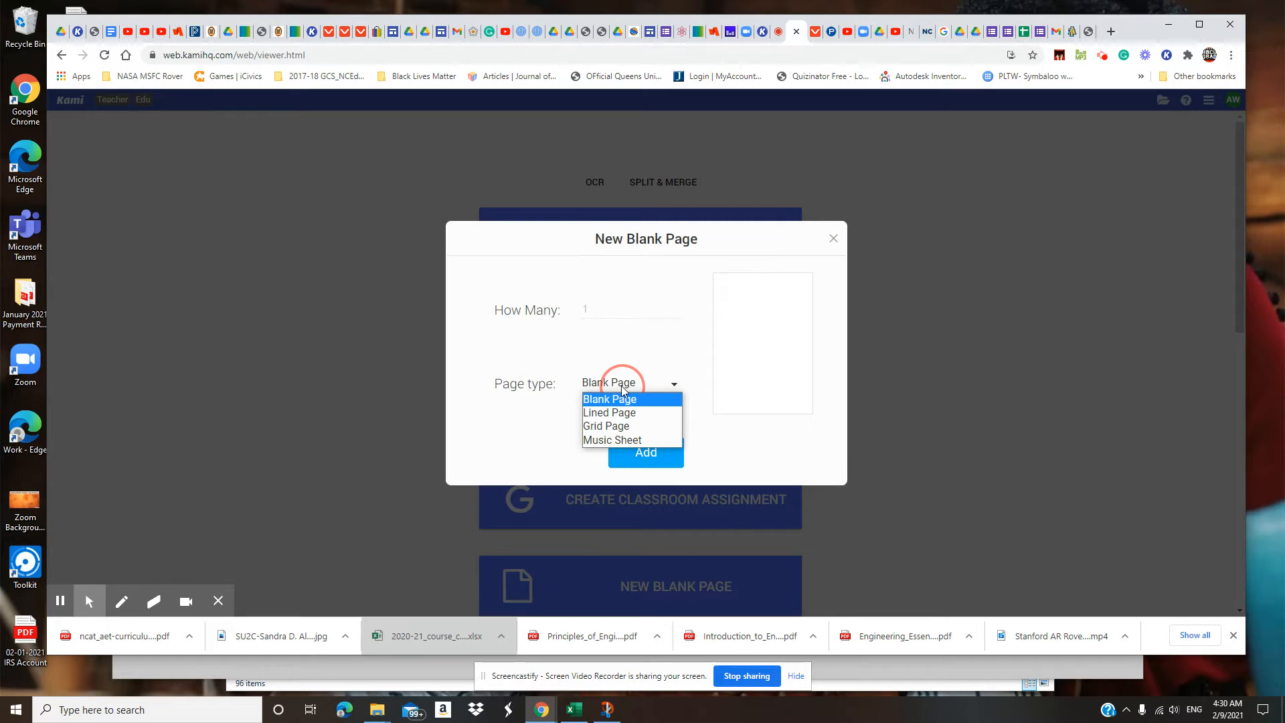
left_click(621, 385)
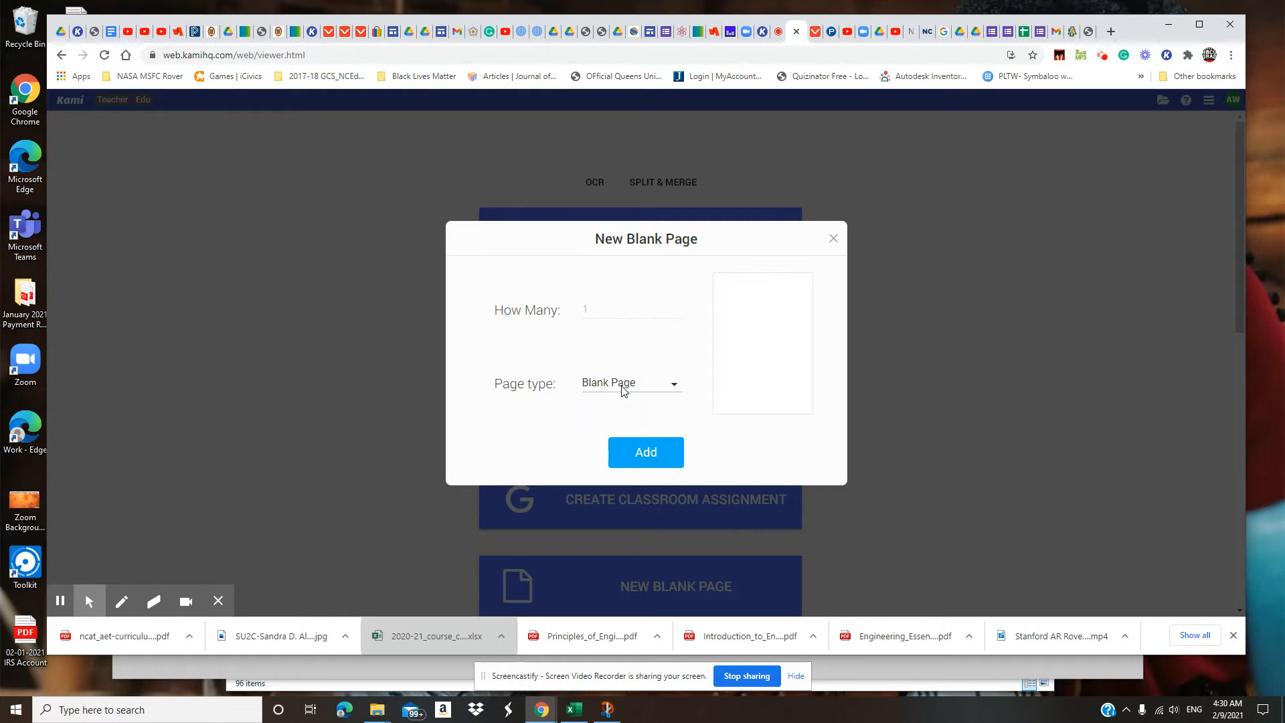
left_click(639, 455)
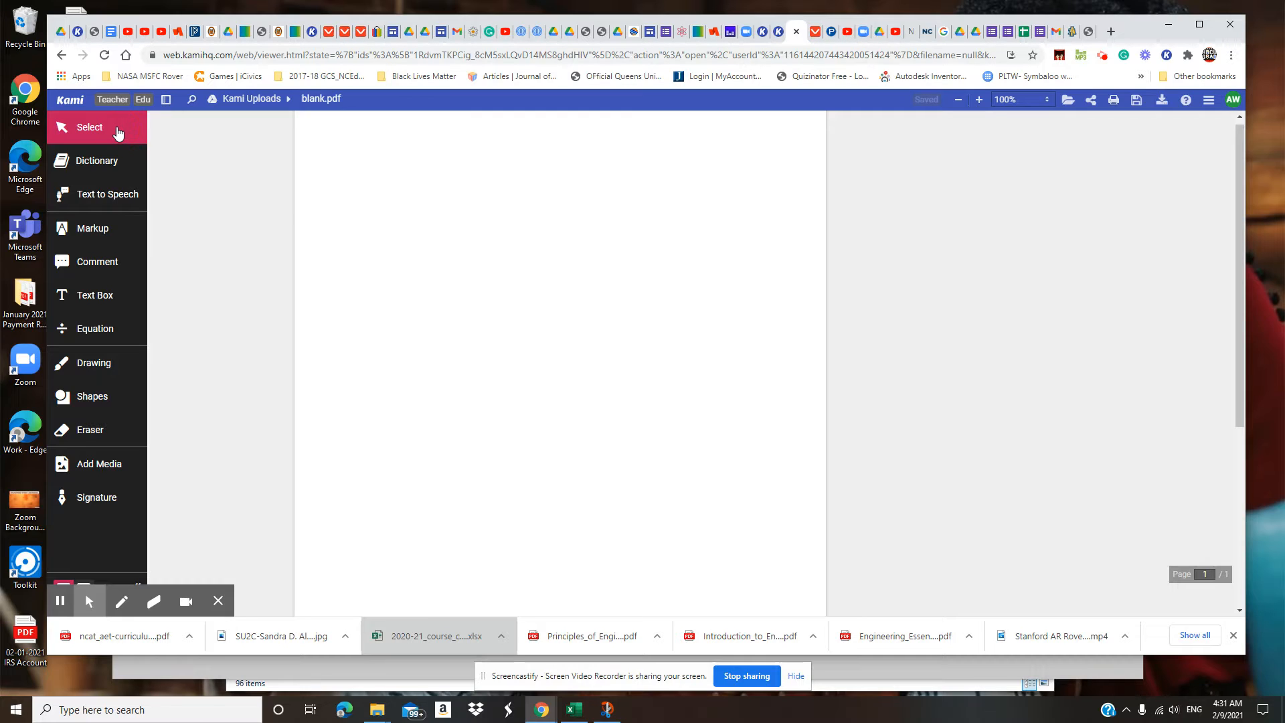
- Look through the options of the Comment, Equation, Drawing and Signature tools without inserting anything
left_click(127, 268)
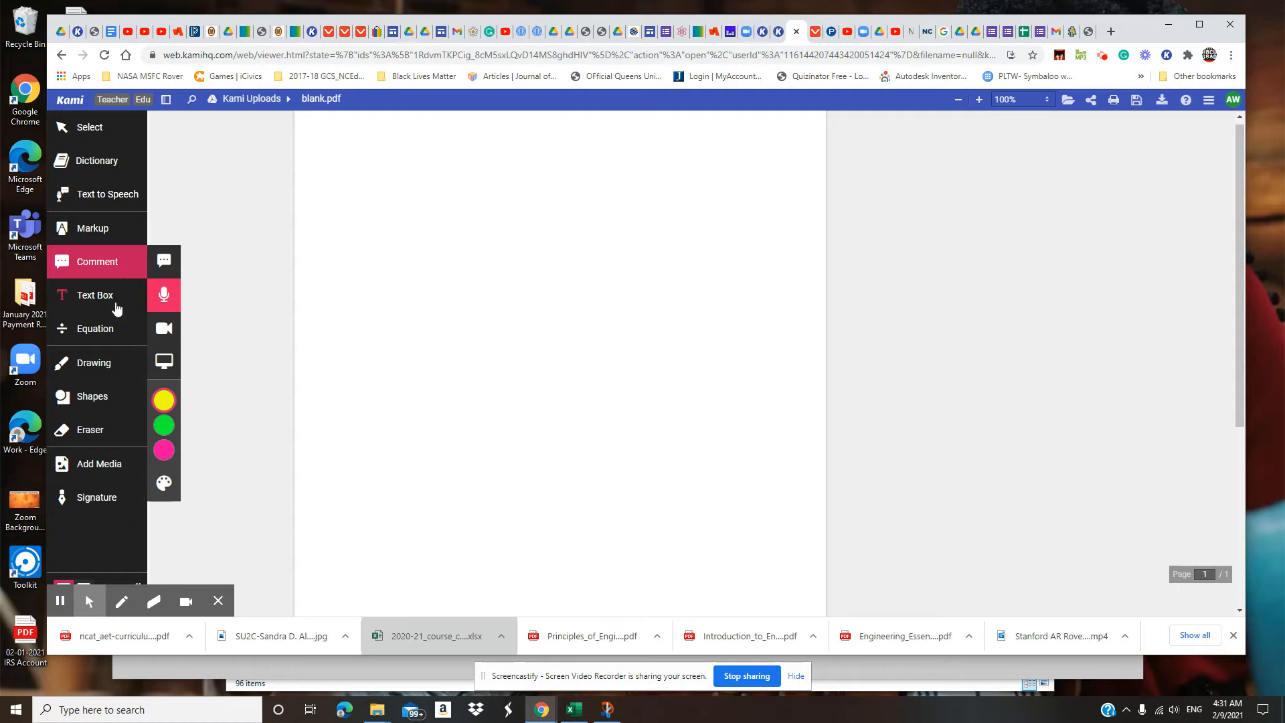
left_click(123, 337)
left_click(123, 371)
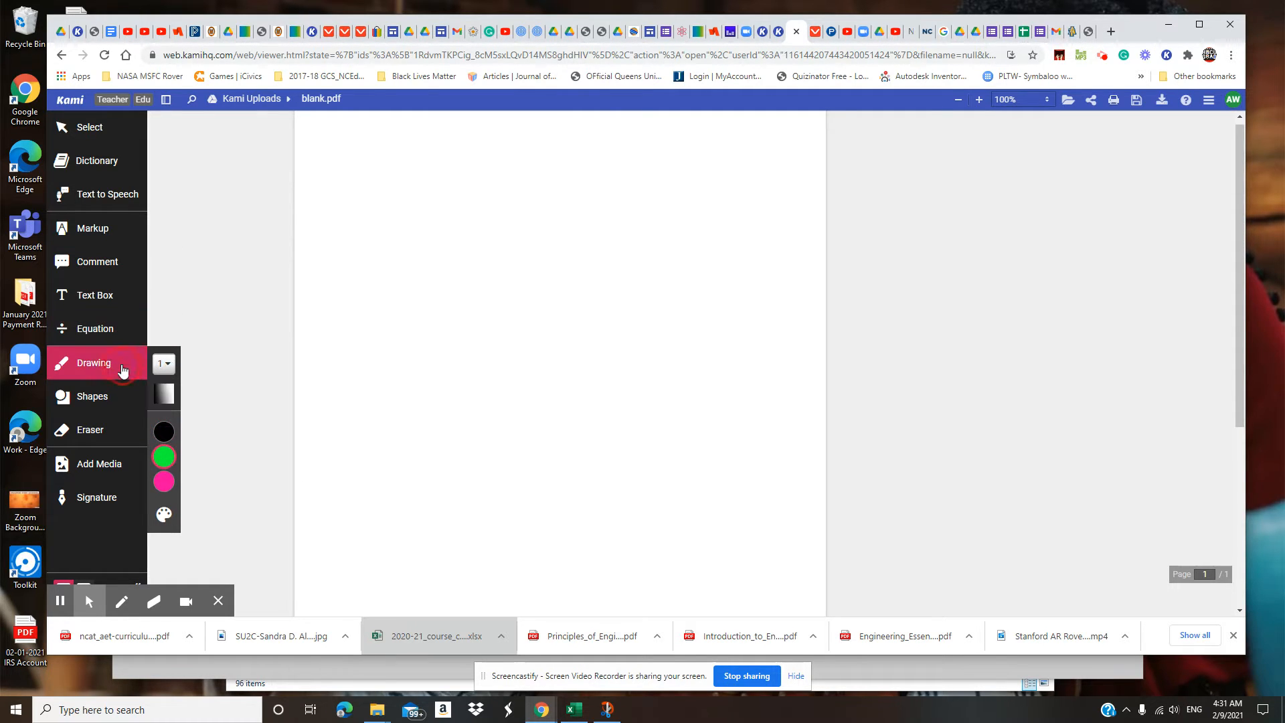
left_click(124, 504)
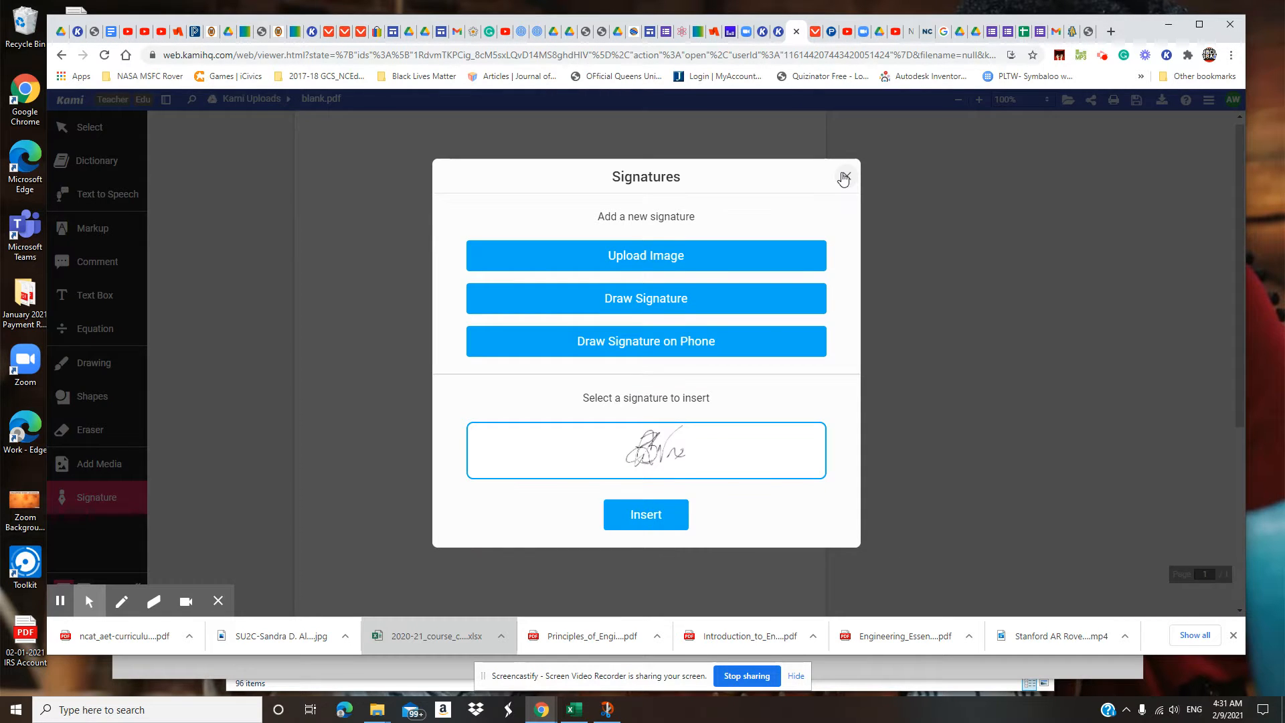
left_click(844, 177)
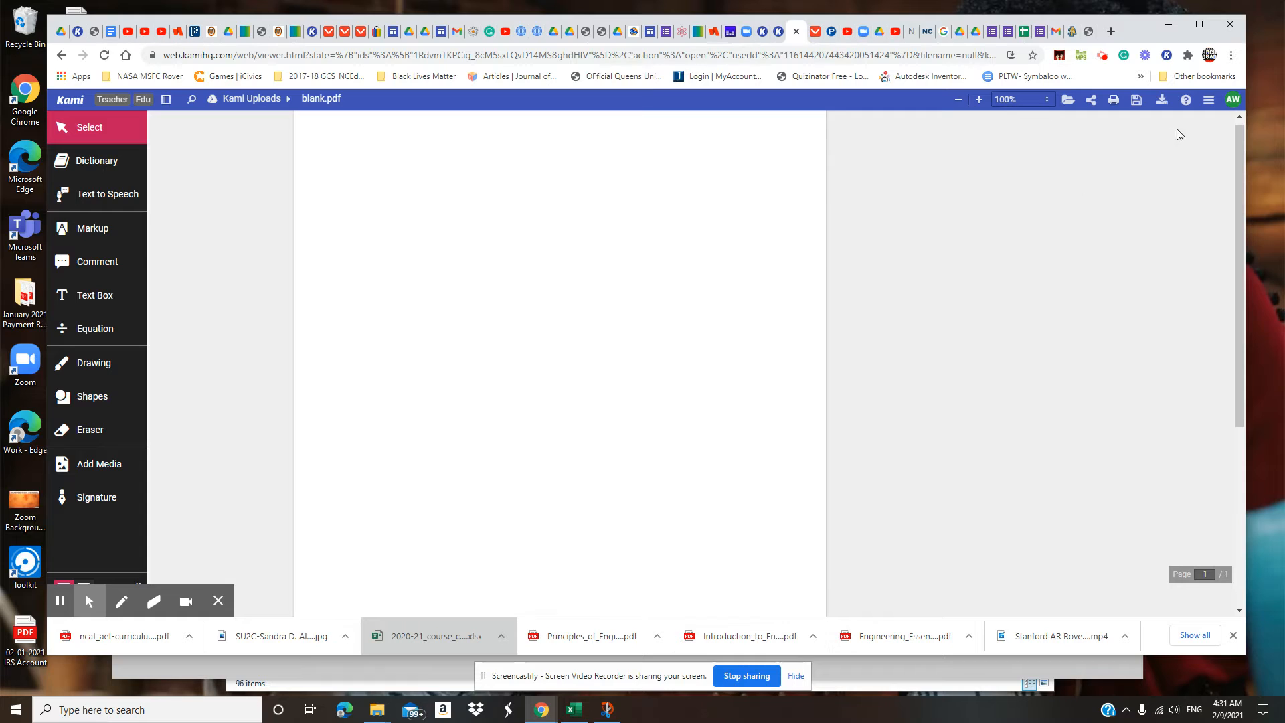
- Examine the paid, active teacher license and its license code in the License Dashboard, and return to the blank document
left_click(1233, 103)
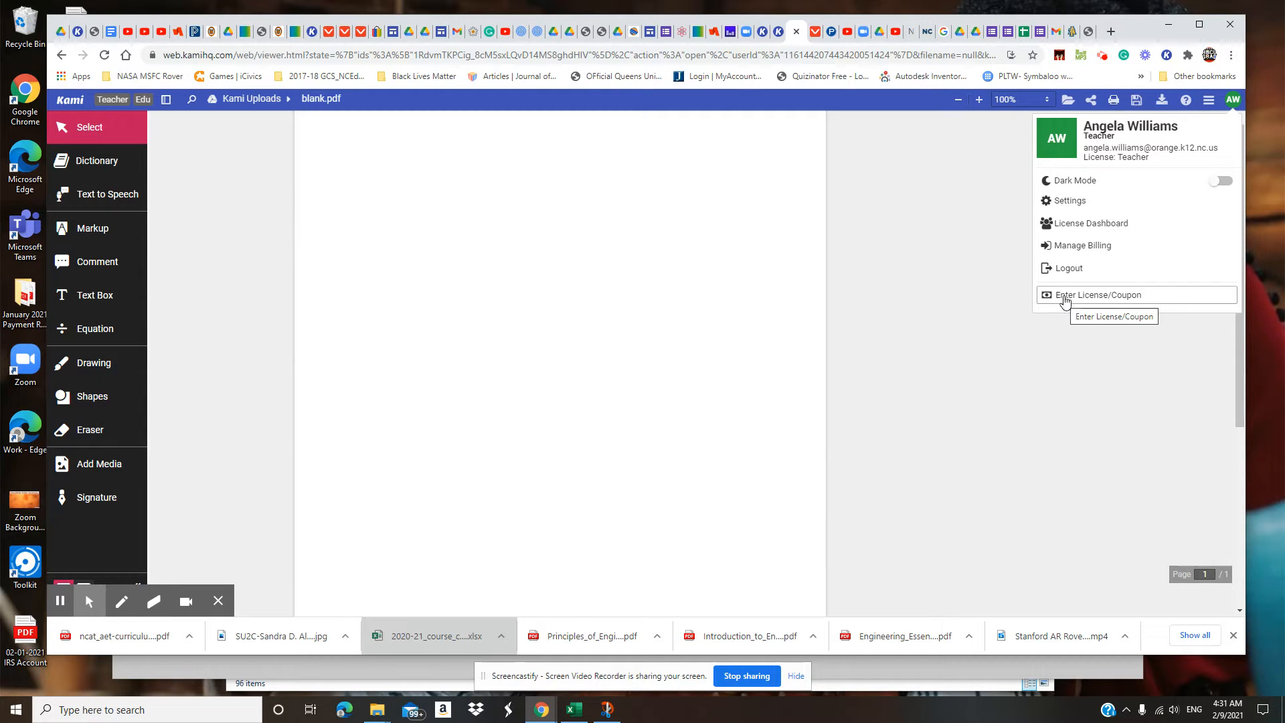
left_click(1076, 231)
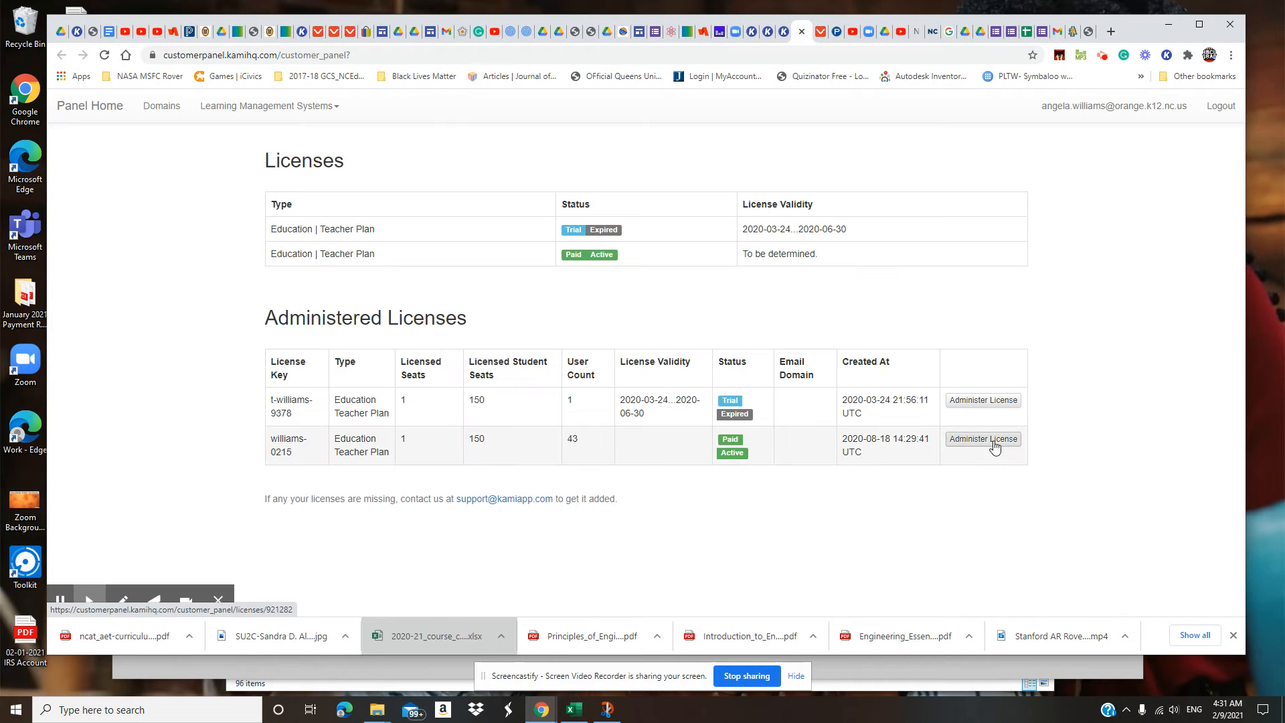
left_click(994, 443)
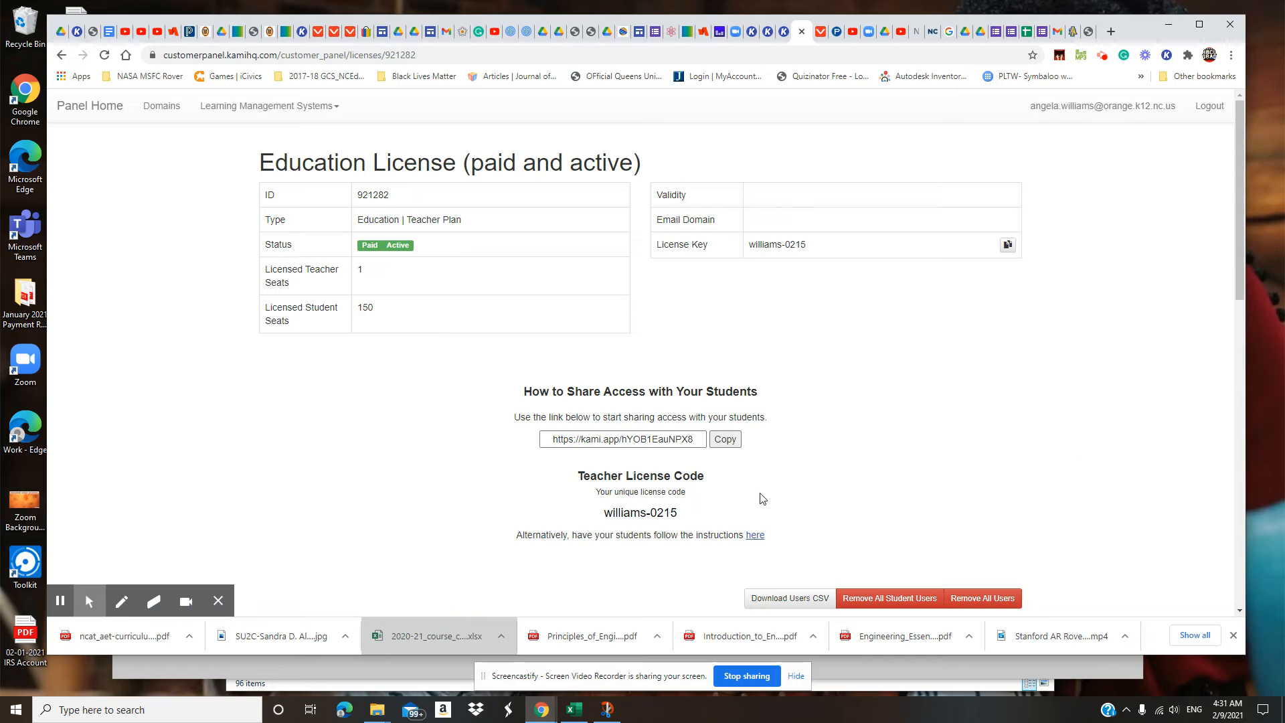
left_click_drag(679, 514, 604, 522)
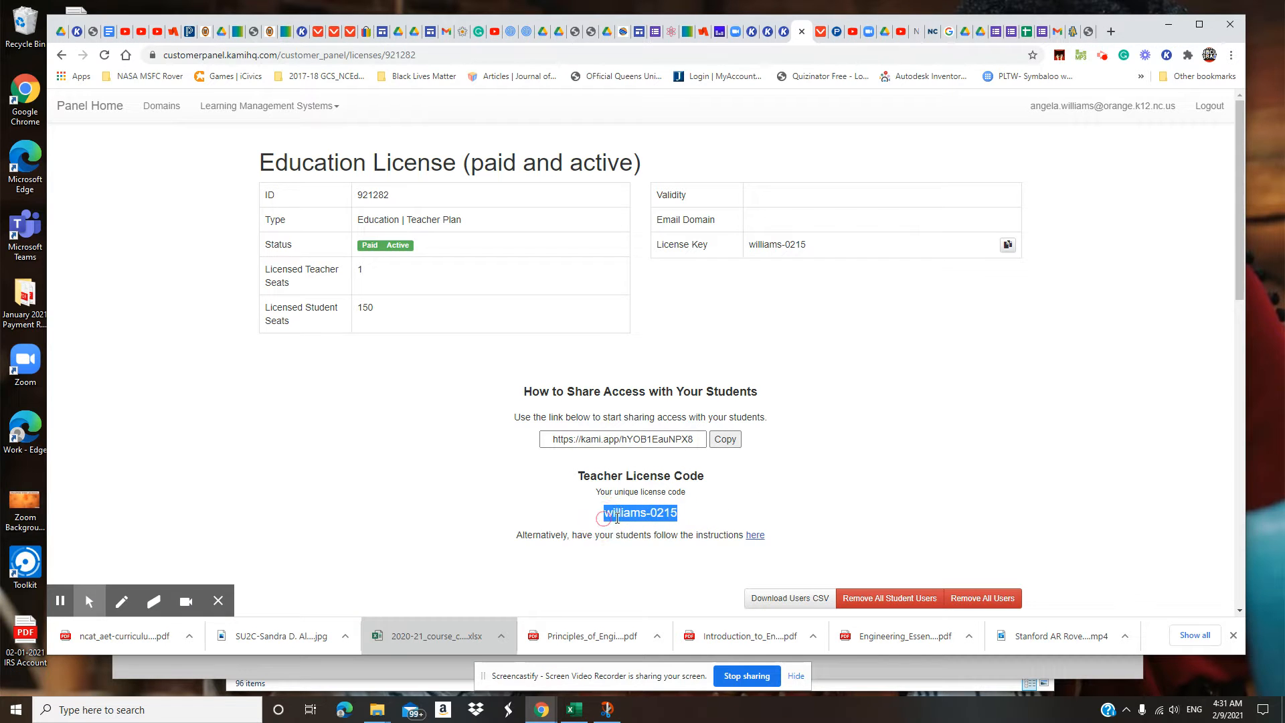
left_click(704, 518)
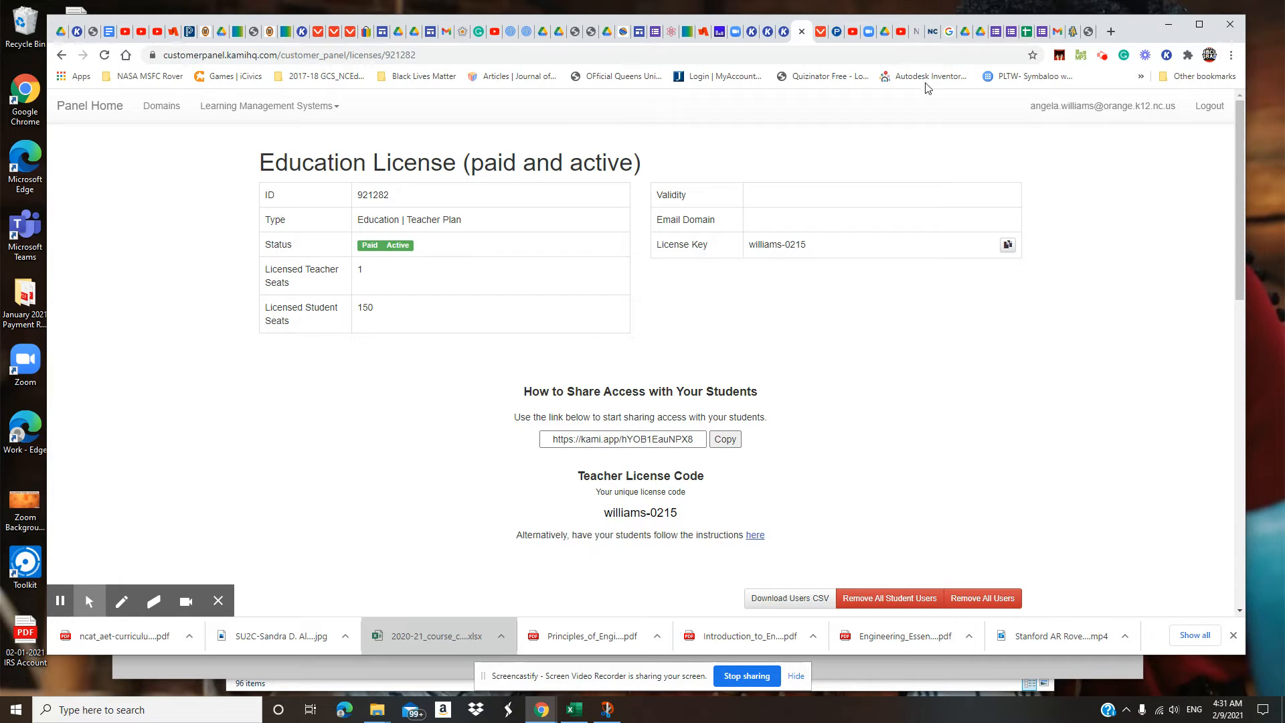
left_click(801, 31)
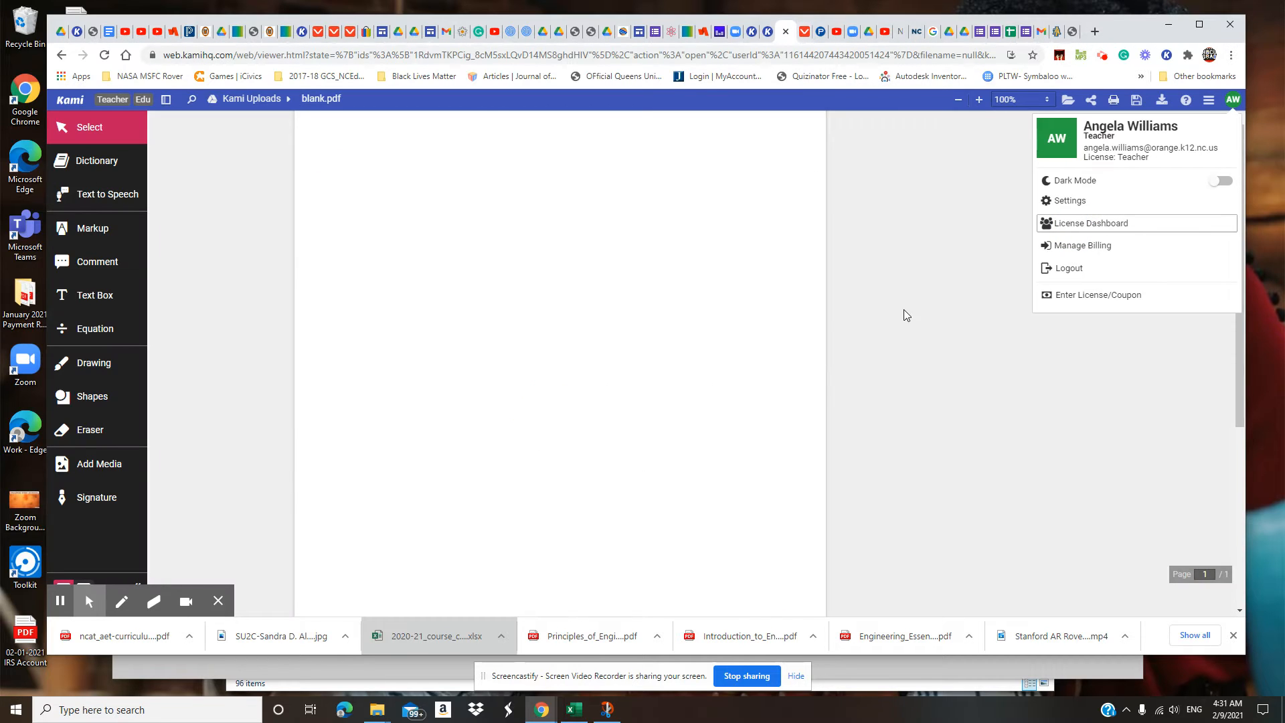
left_click(931, 341)
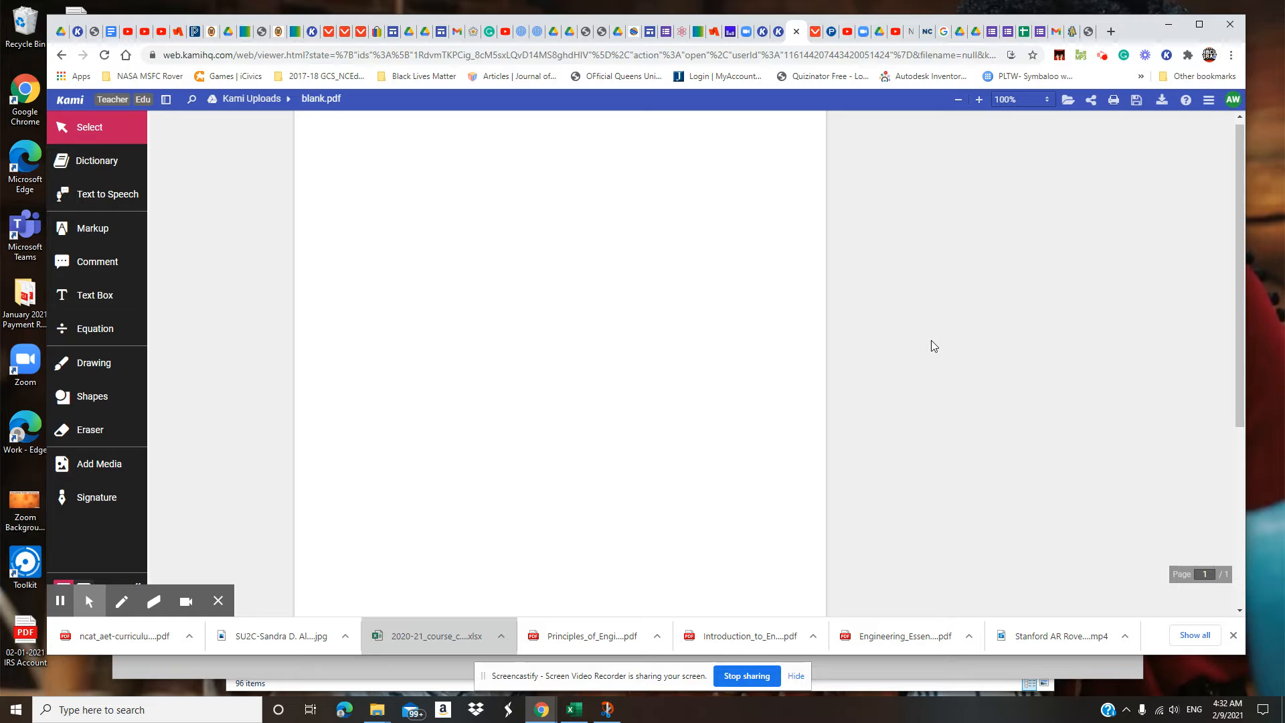
- Add a black text box reading "Today is Tuesday" near the upper-left corner of the page
left_click(90, 303)
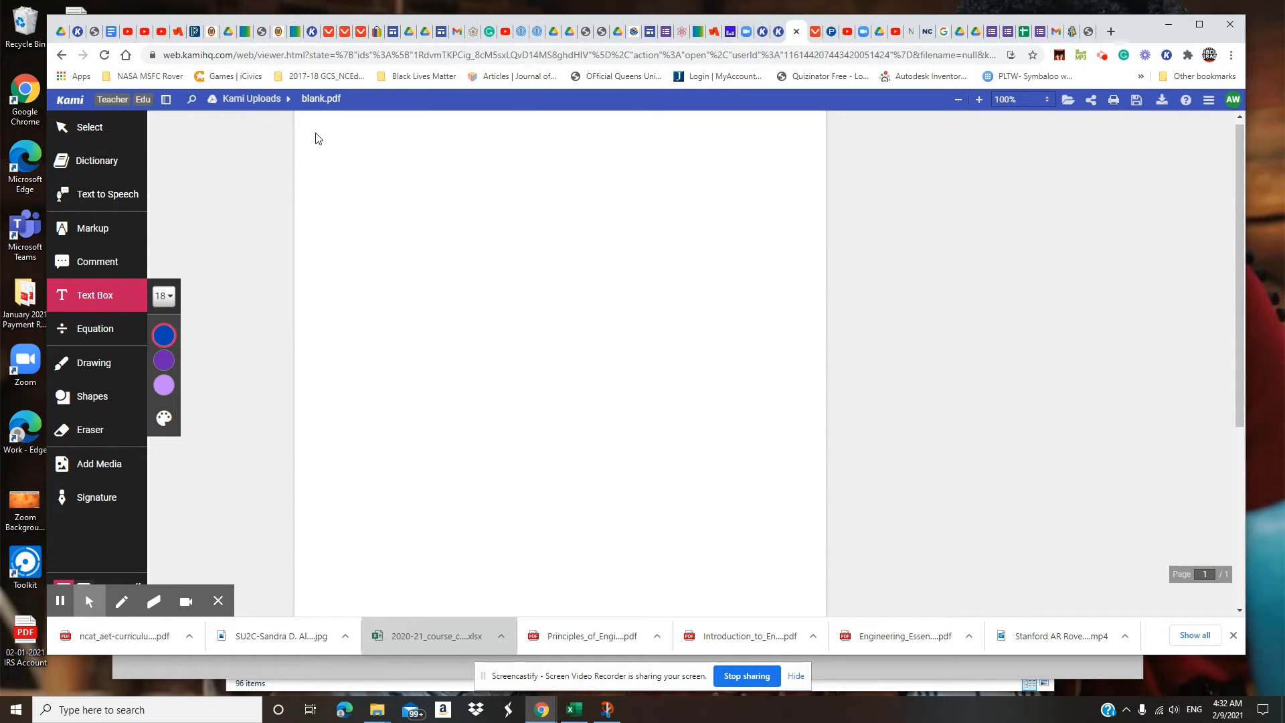
mouse_move(168, 338)
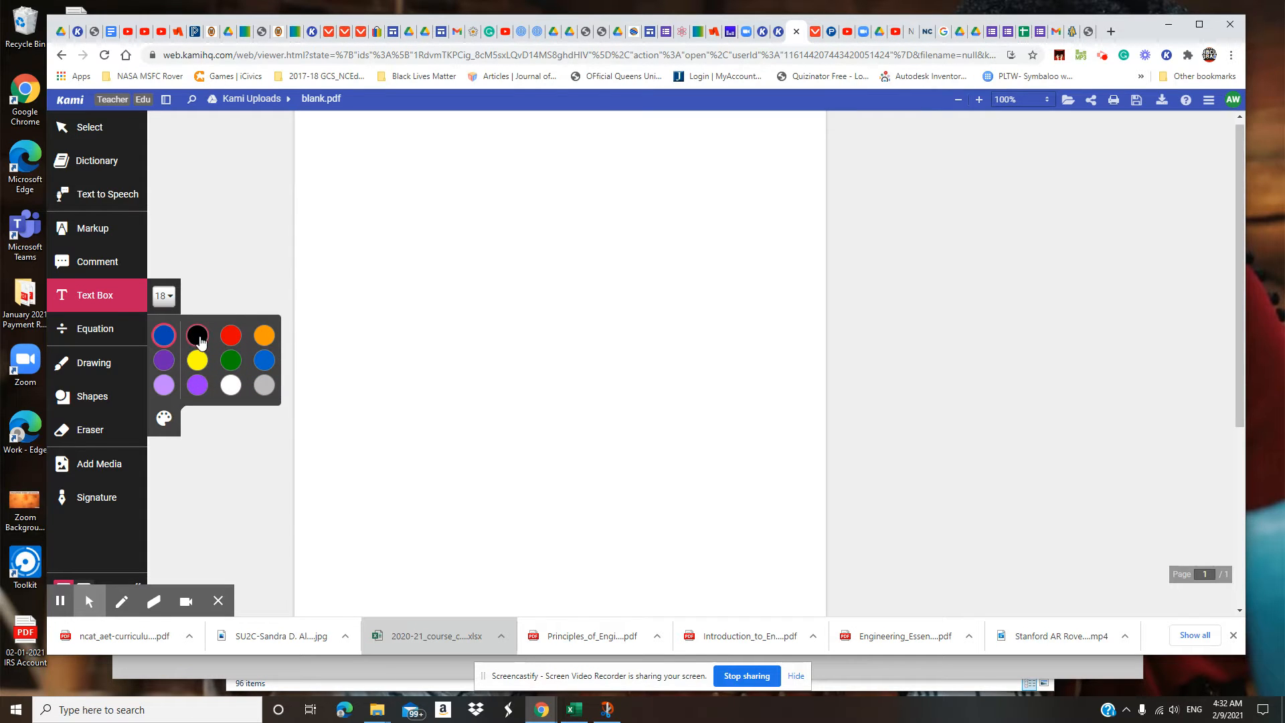
left_click(199, 341)
left_click(316, 141)
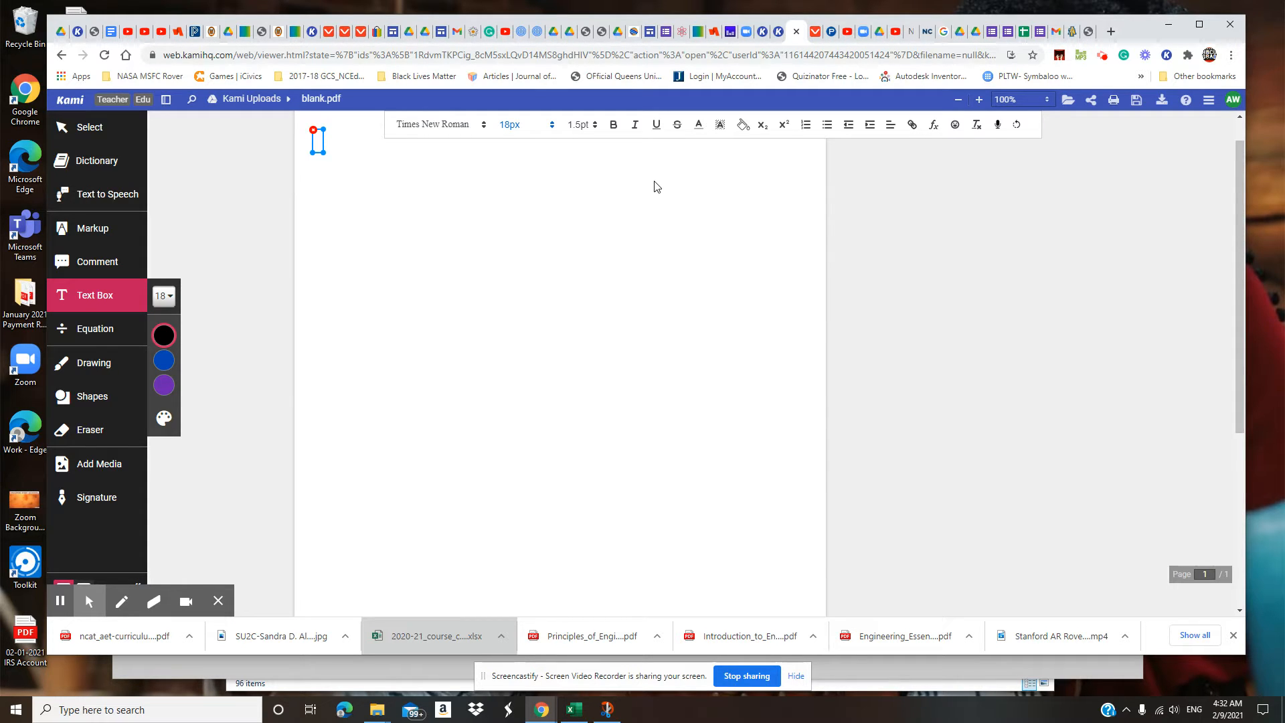
type("Today is Tuesday")
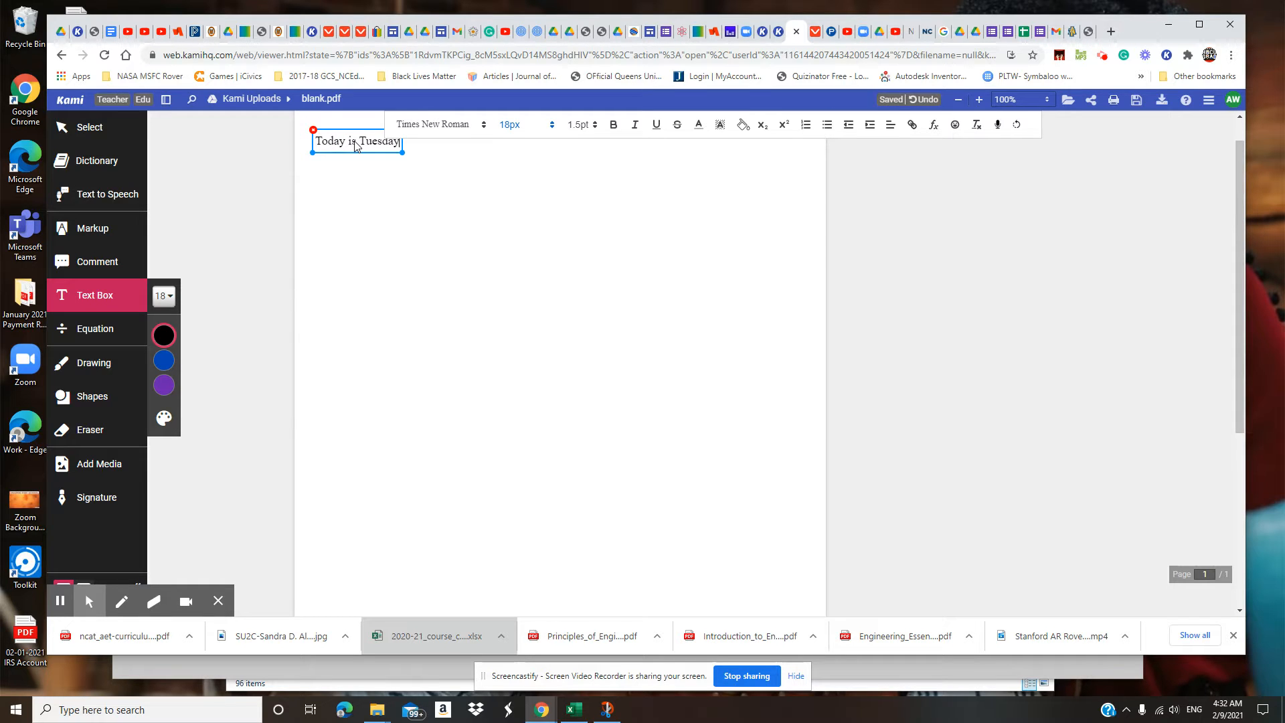
- Set the "Today is Tuesday" text to 36px and colour it purple
left_click(551, 127)
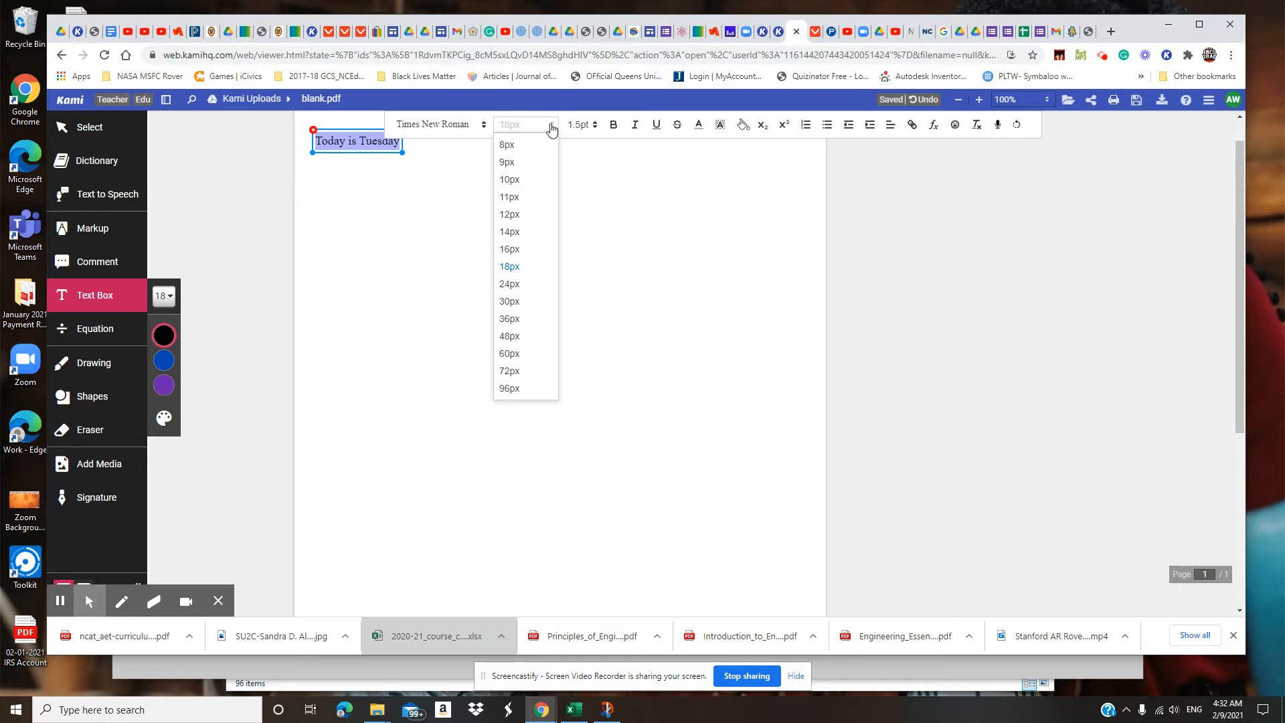
left_click(508, 319)
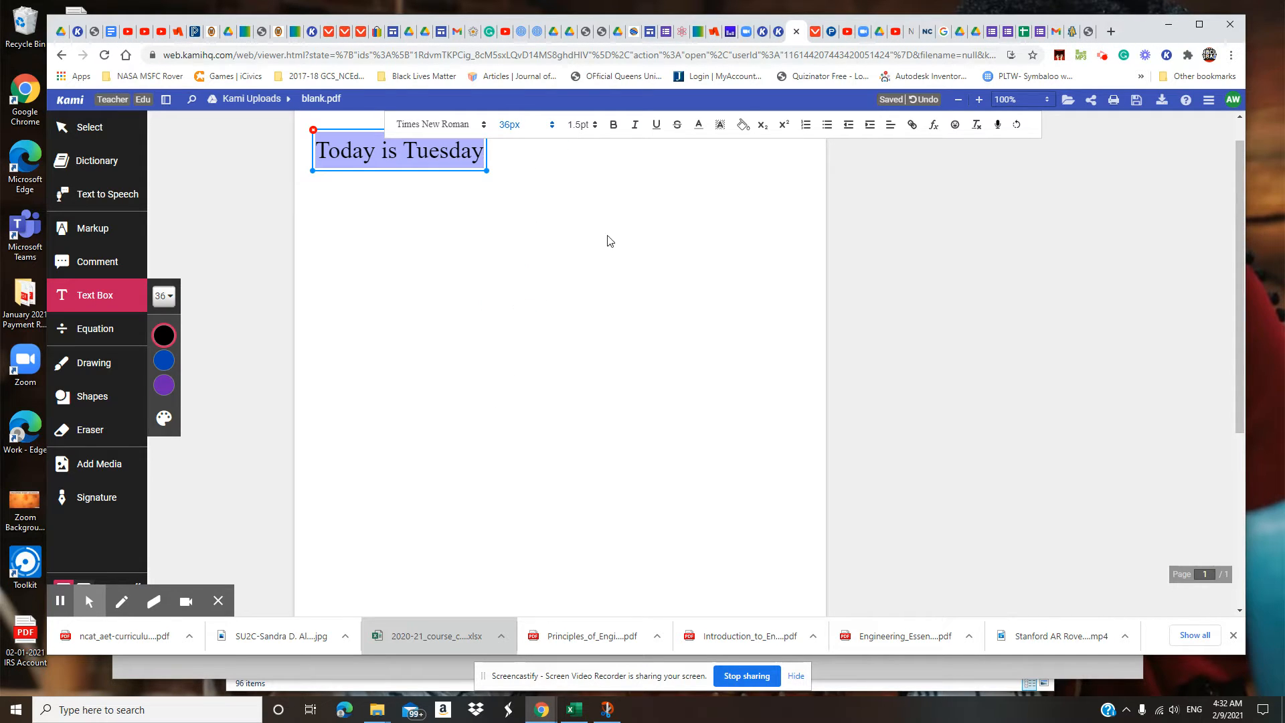
left_click(699, 126)
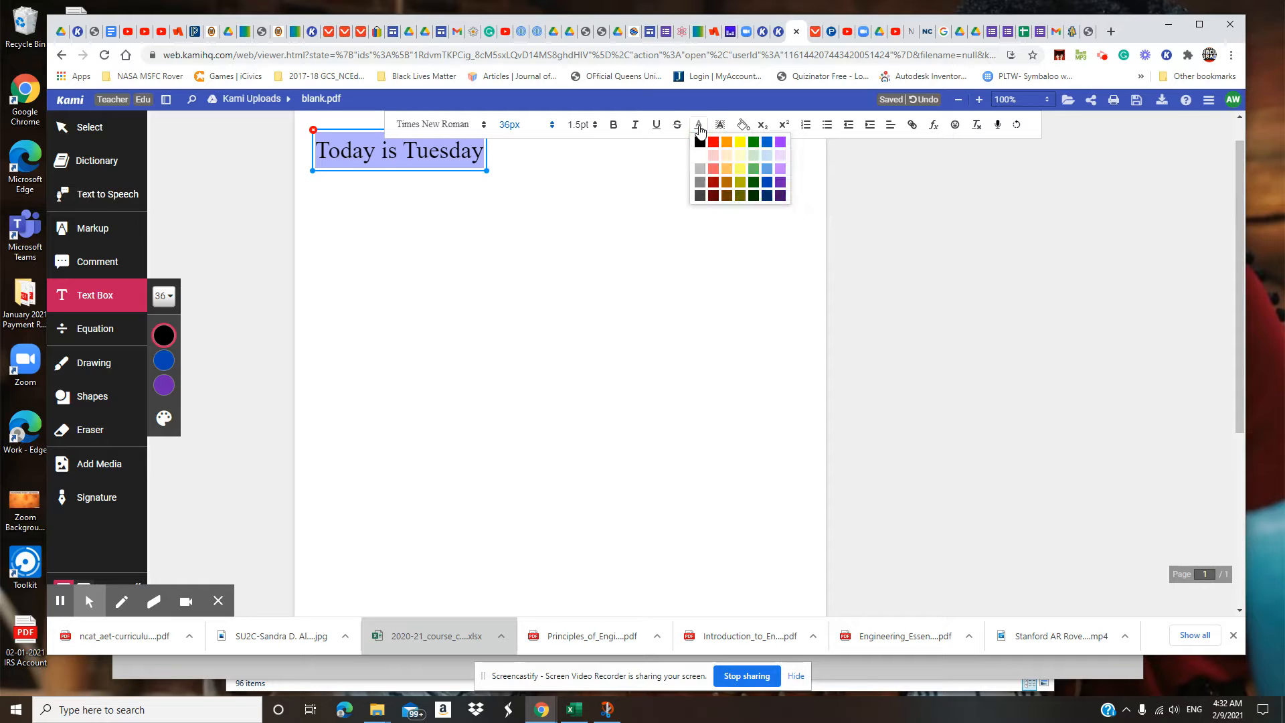
left_click(780, 144)
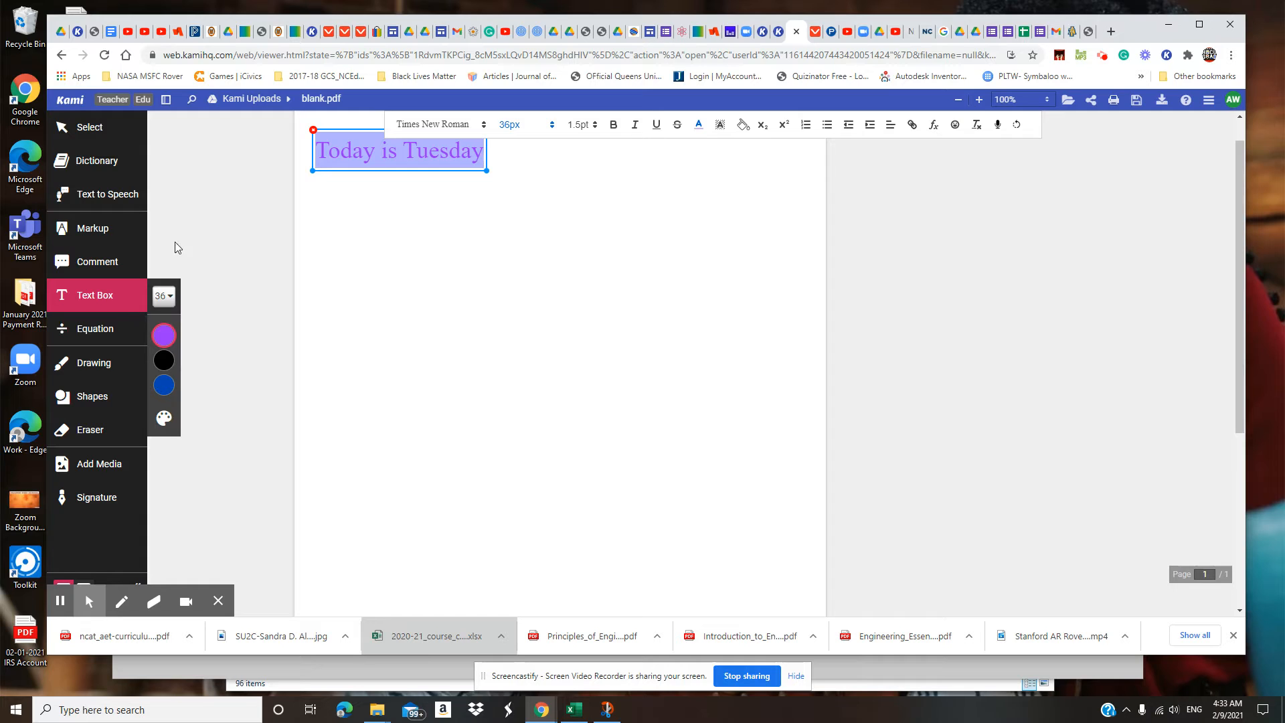
- Move the "Today is Tuesday" text box slightly right and down on the page and deselect it
left_click(92, 136)
left_click(366, 195)
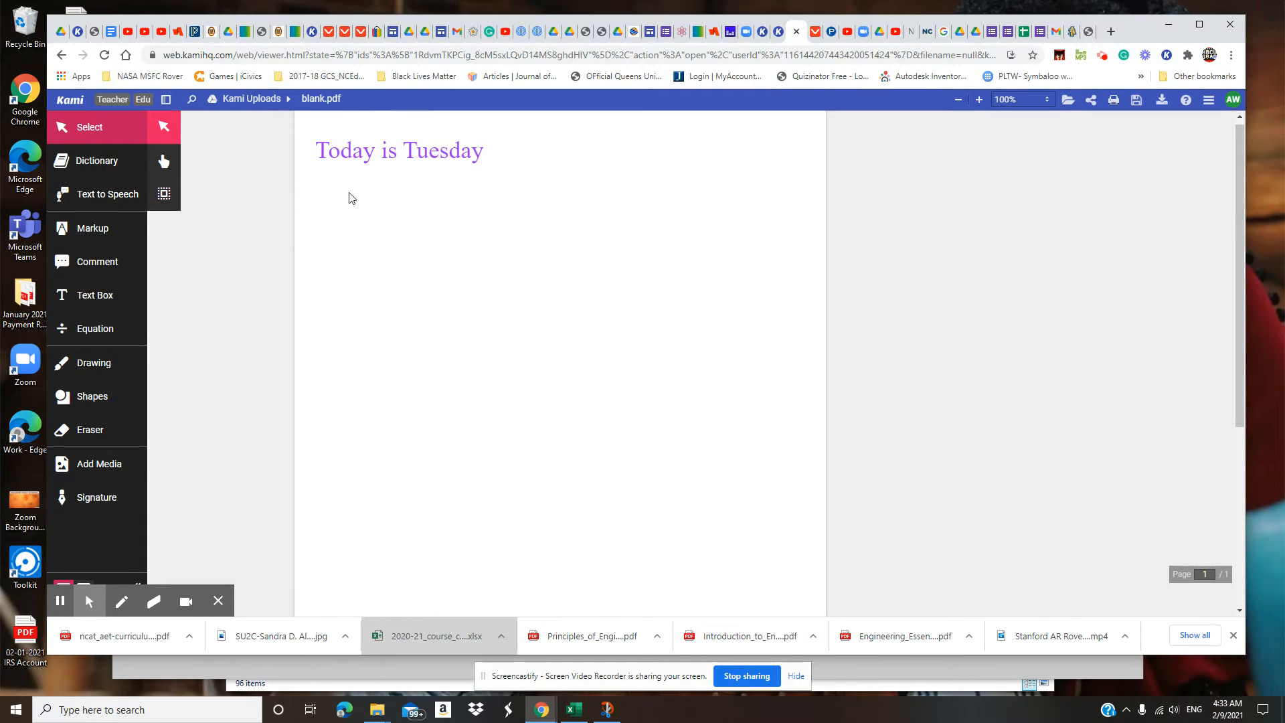
mouse_move(377, 170)
left_mouse_down()
mouse_move(464, 241)
mouse_move(677, 490)
mouse_move(637, 410)
mouse_move(486, 204)
mouse_move(364, 161)
left_mouse_up()
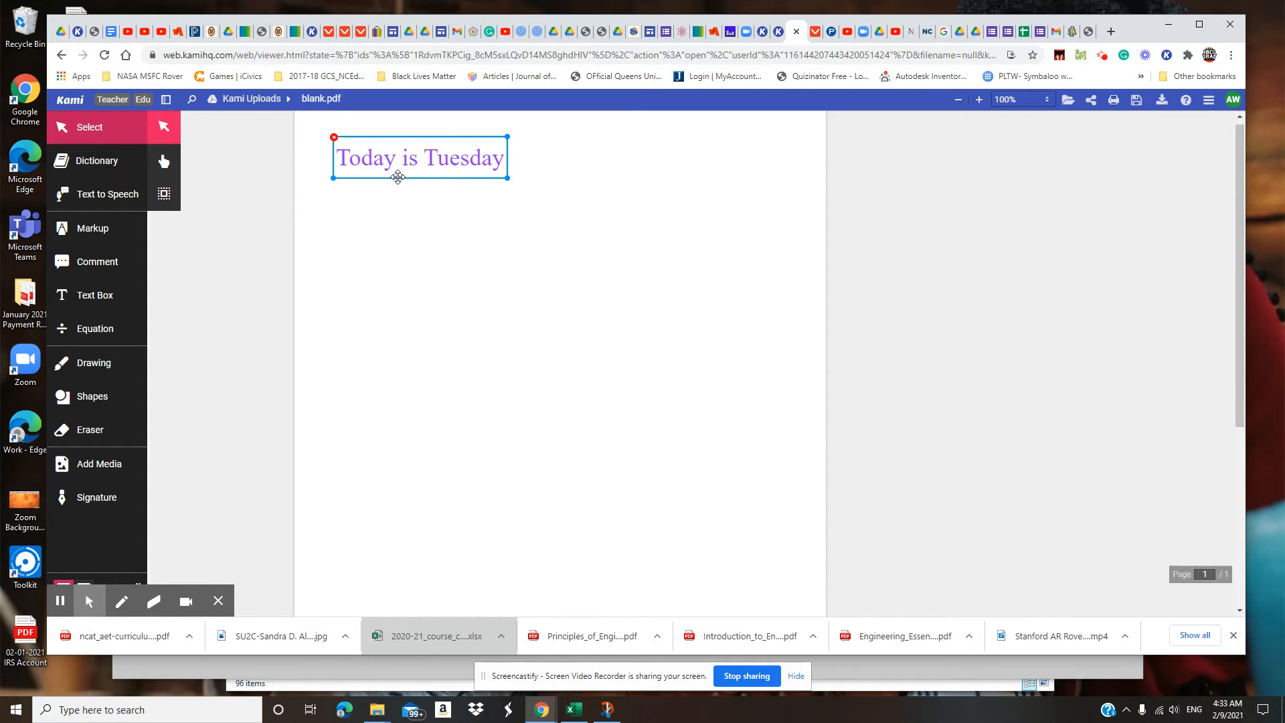
left_click(232, 266)
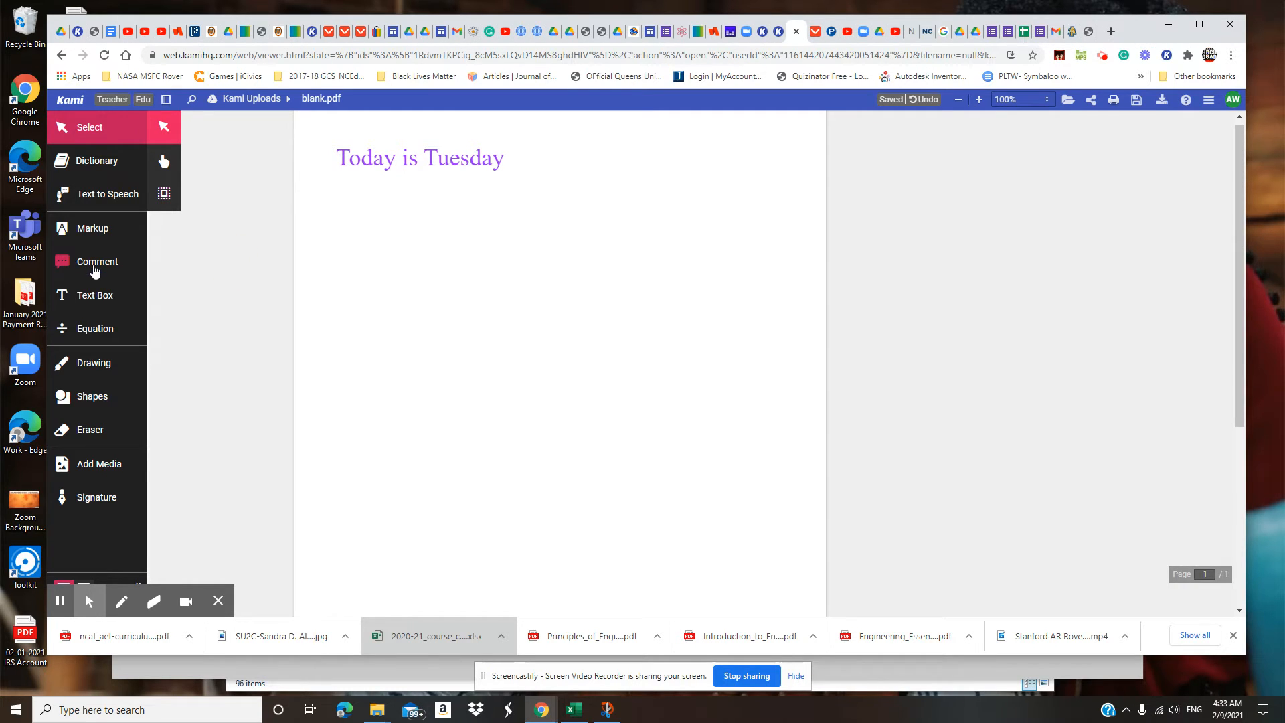
- Record a voice comment of about 11 seconds with a yellow marker just after the "Today is Tuesday" text
left_click(95, 266)
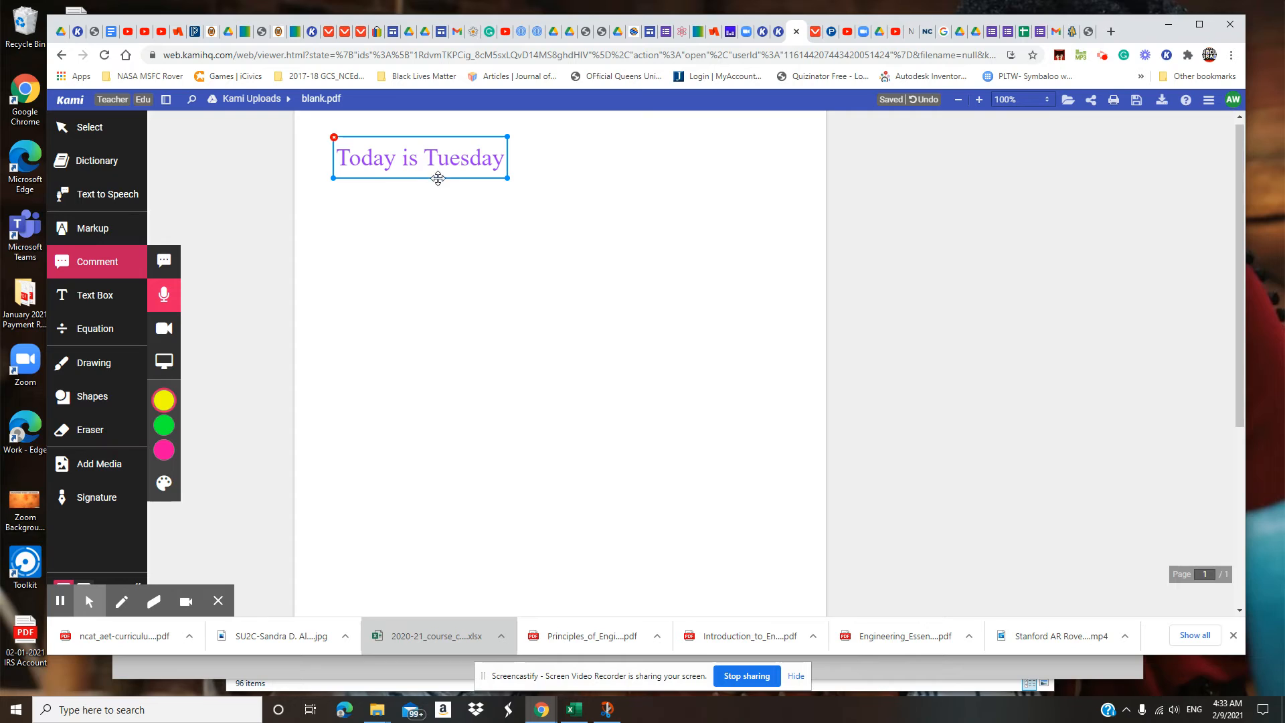
left_click(525, 155)
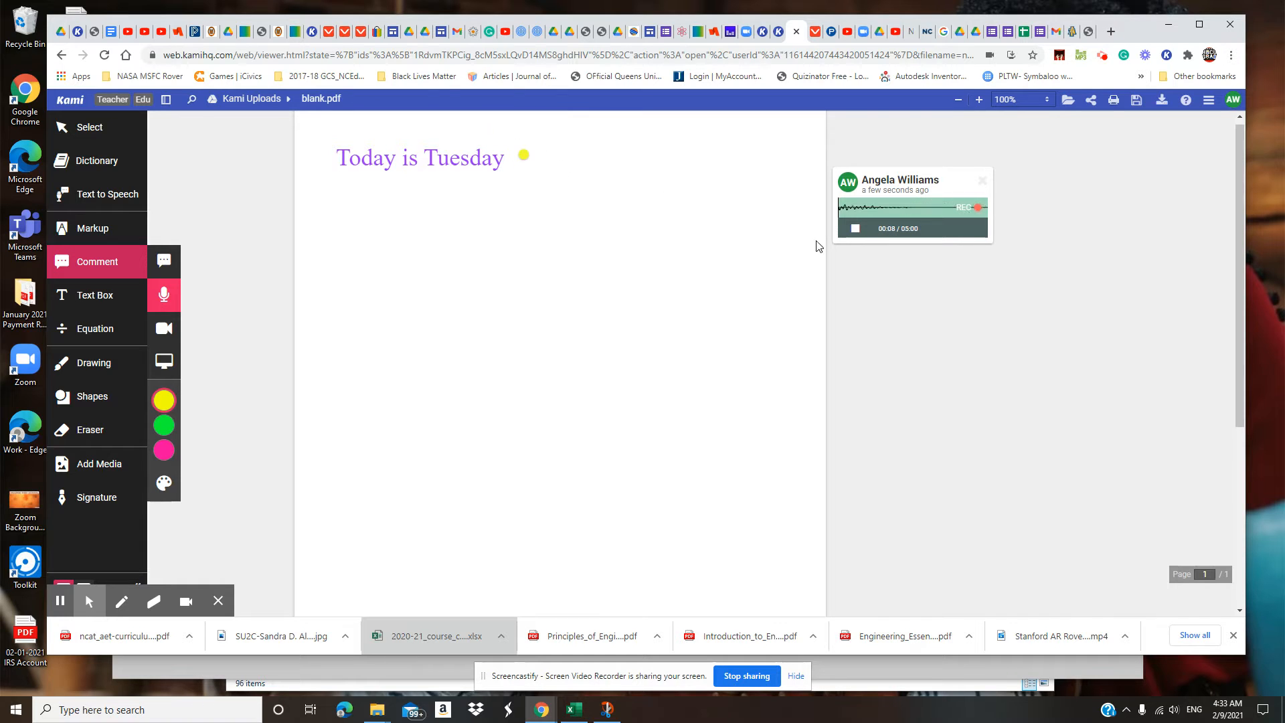
left_click(856, 231)
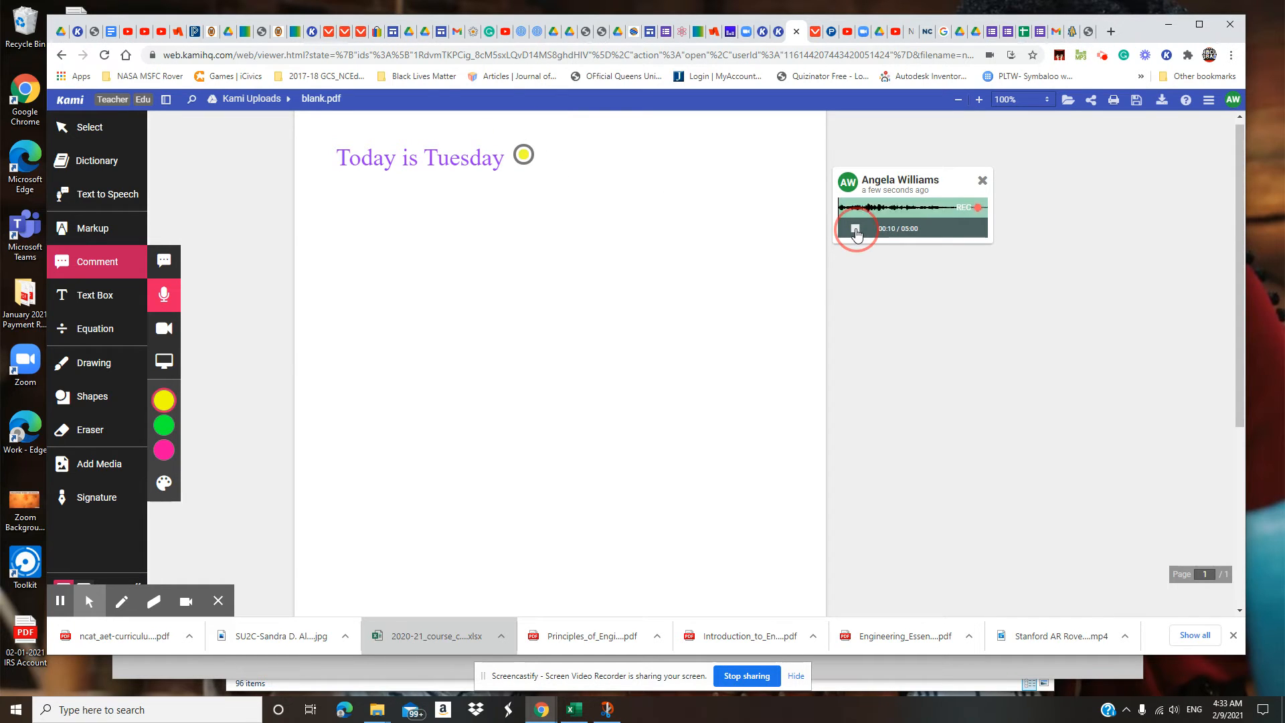
left_click(856, 230)
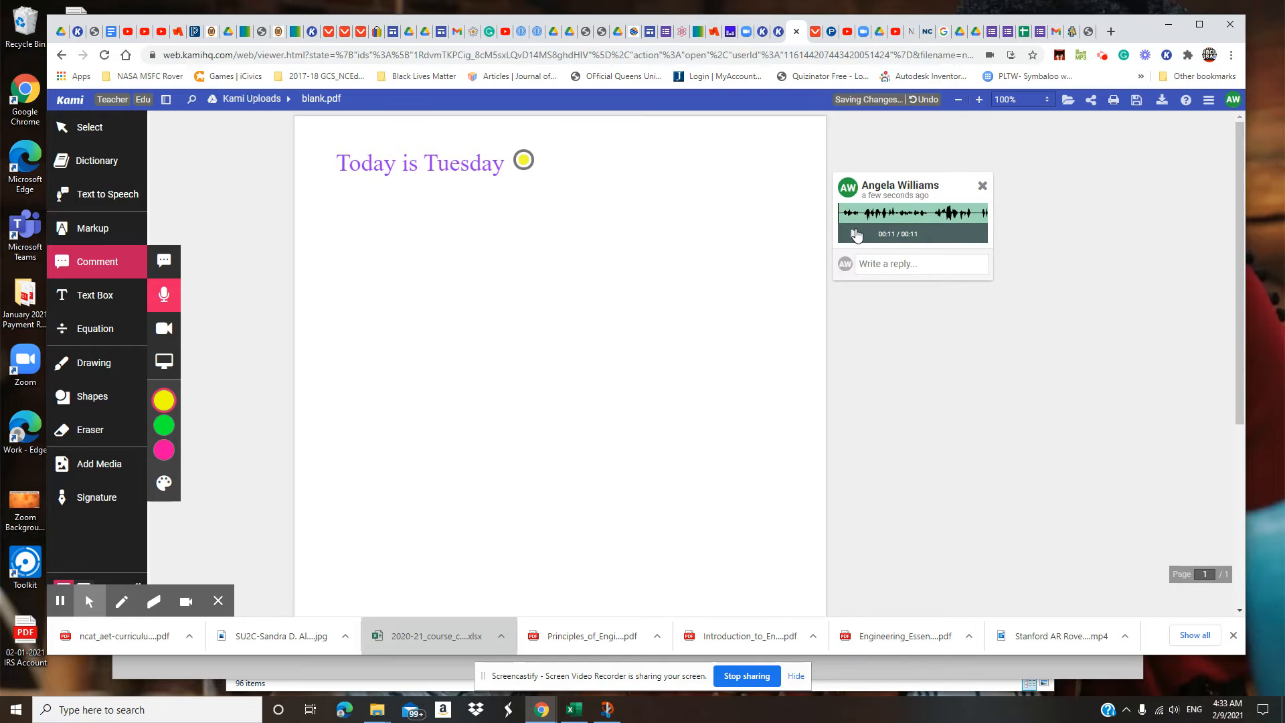
- Recolour the voice comment's marker orange and move it right against the end of the word "Tuesday"
left_click(518, 164)
left_click(524, 162)
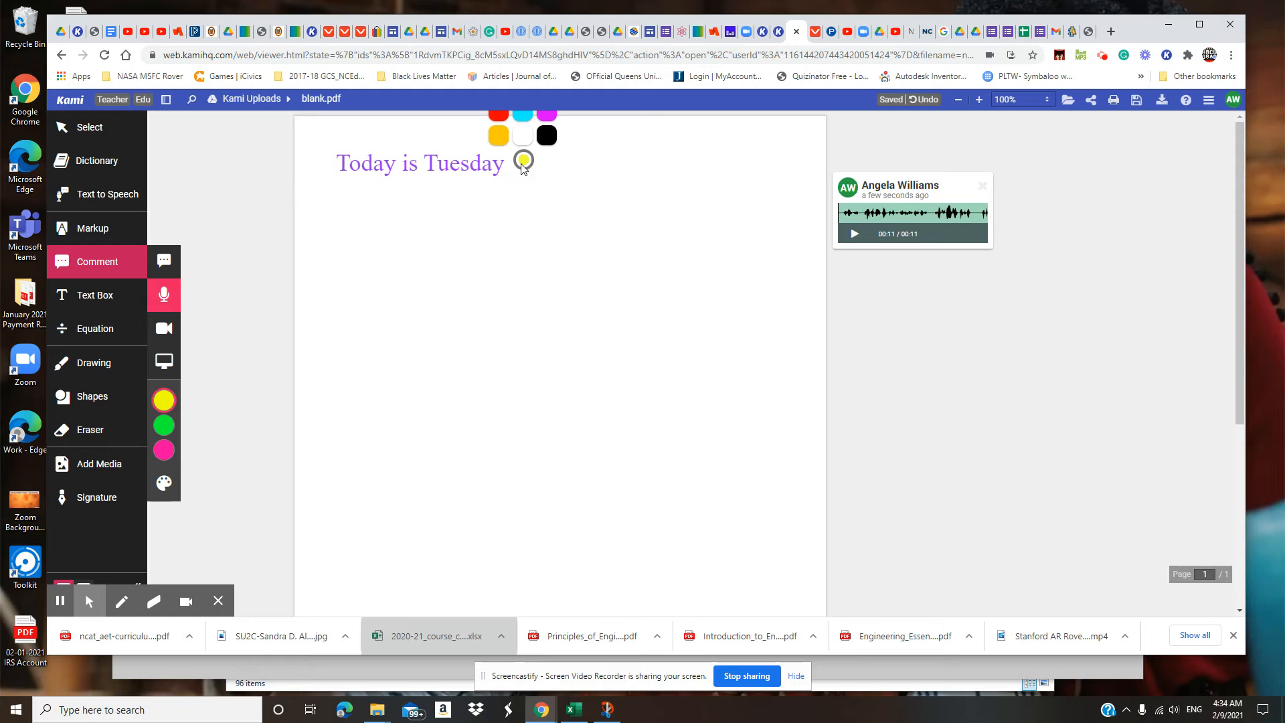
left_click(499, 138)
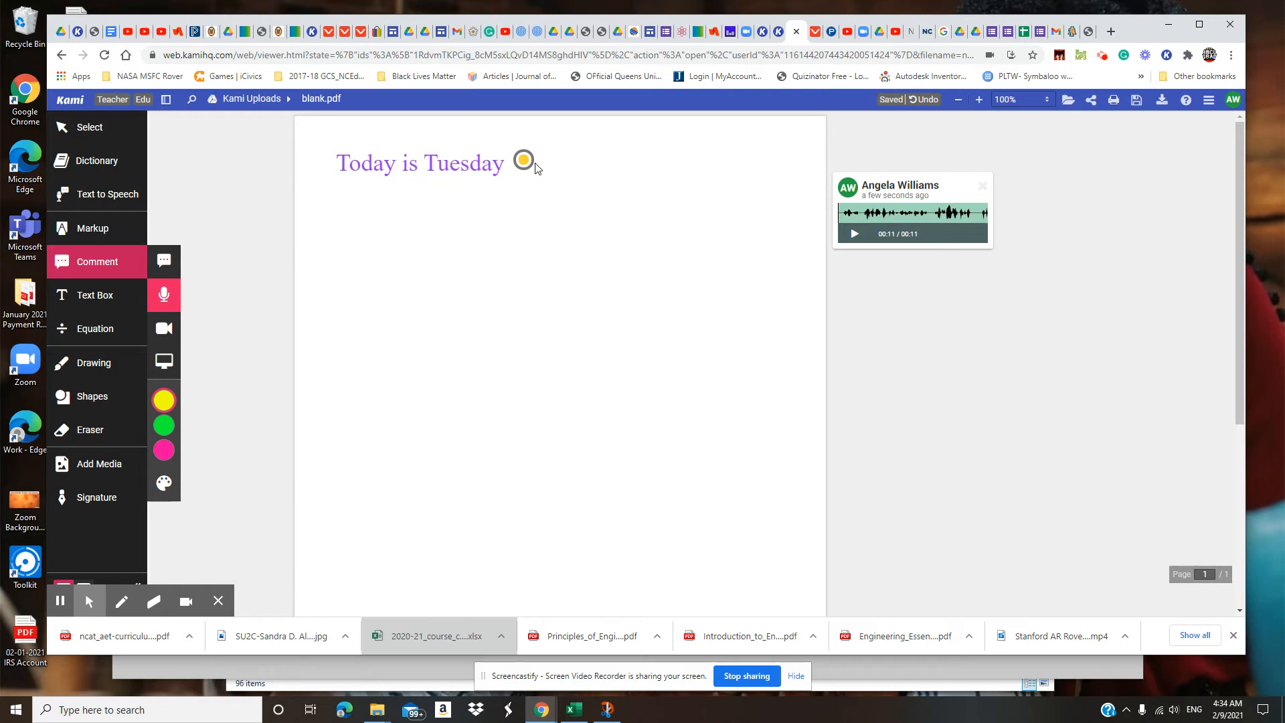
left_click(525, 161)
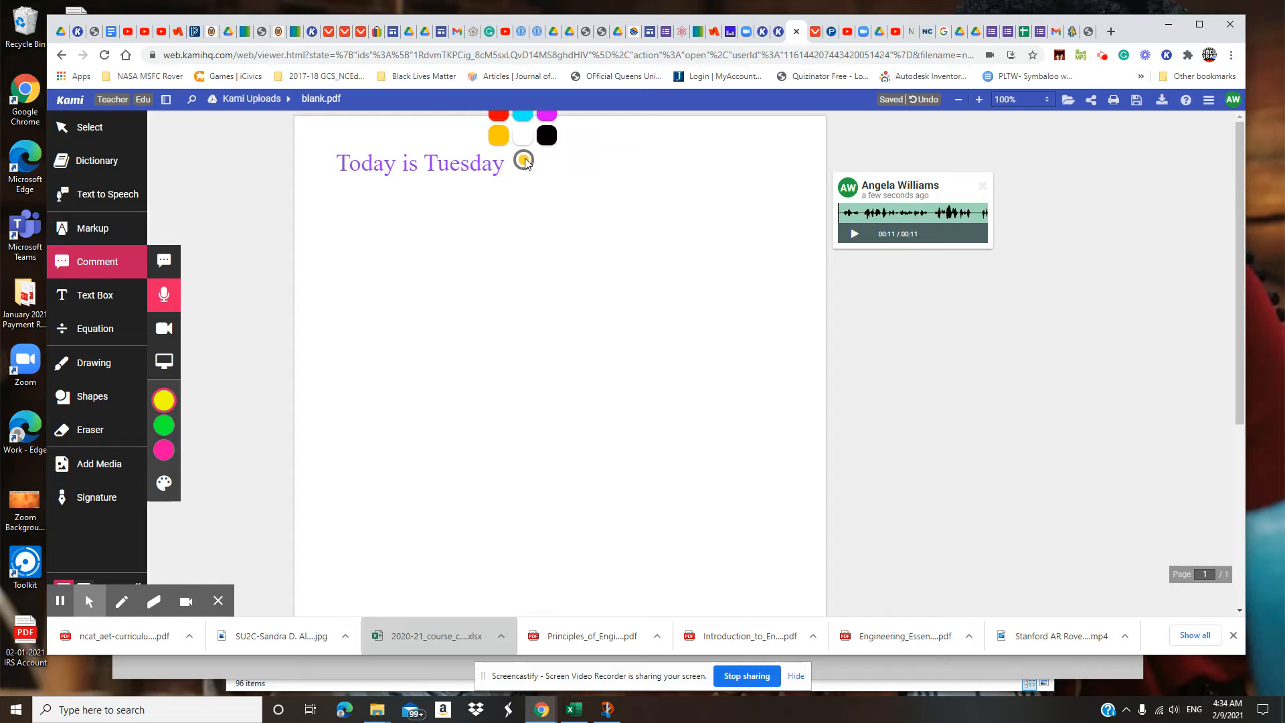
mouse_move(526, 162)
left_mouse_down()
mouse_move(454, 147)
mouse_move(448, 187)
mouse_move(366, 189)
mouse_move(332, 174)
mouse_move(368, 158)
mouse_move(508, 159)
left_mouse_up()
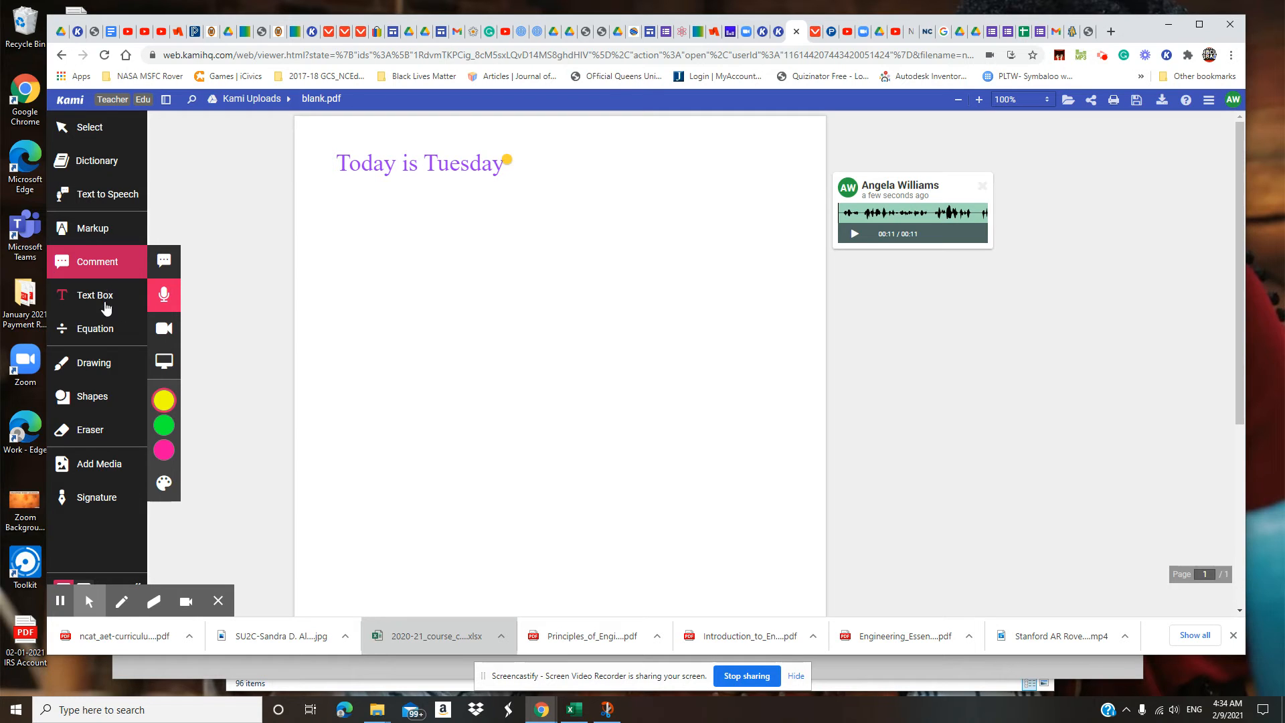
- Insert the "Breadboard Anatomy 2" image from the computer's Downloads folder below the "Today is Tuesday" text
left_click(103, 337)
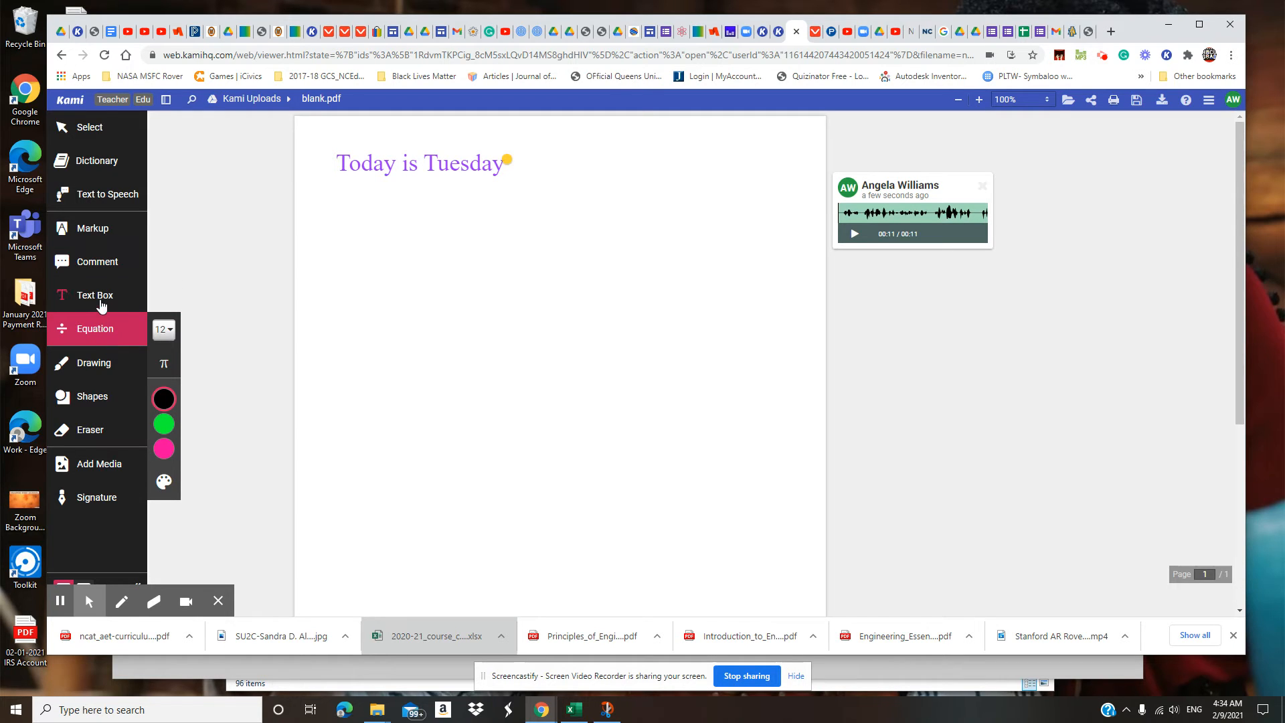
left_click(92, 471)
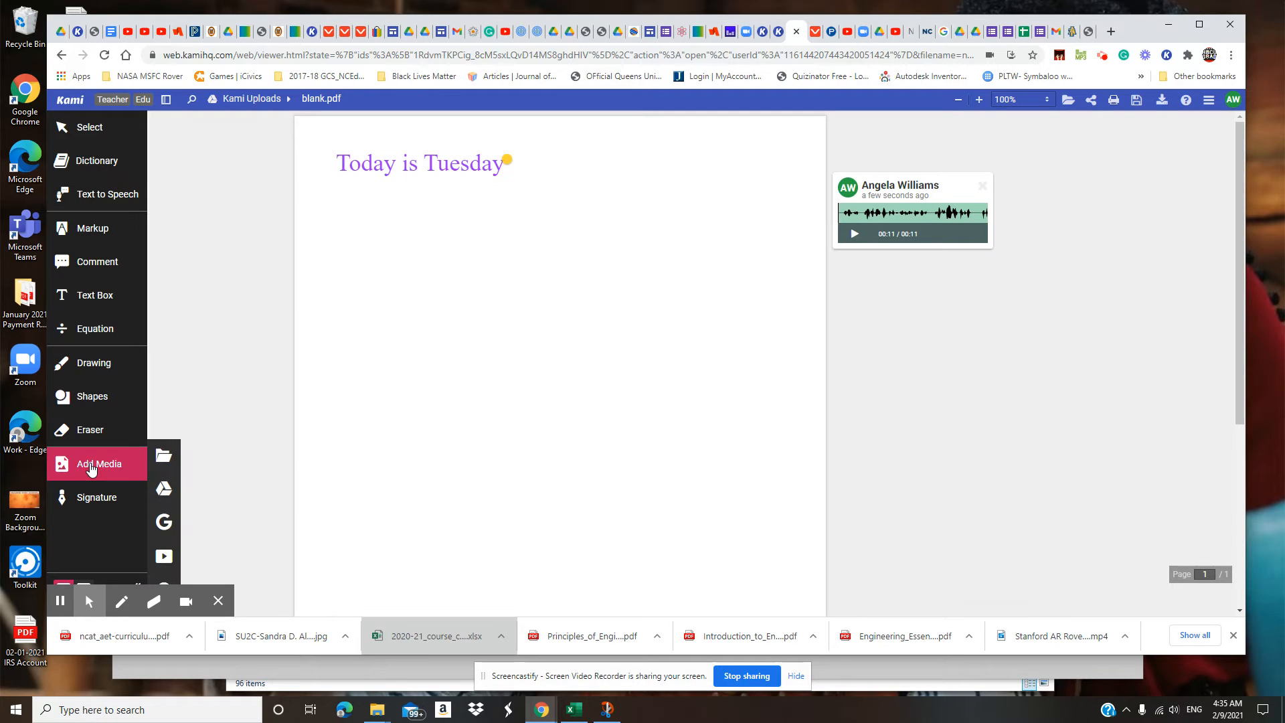
left_click(165, 462)
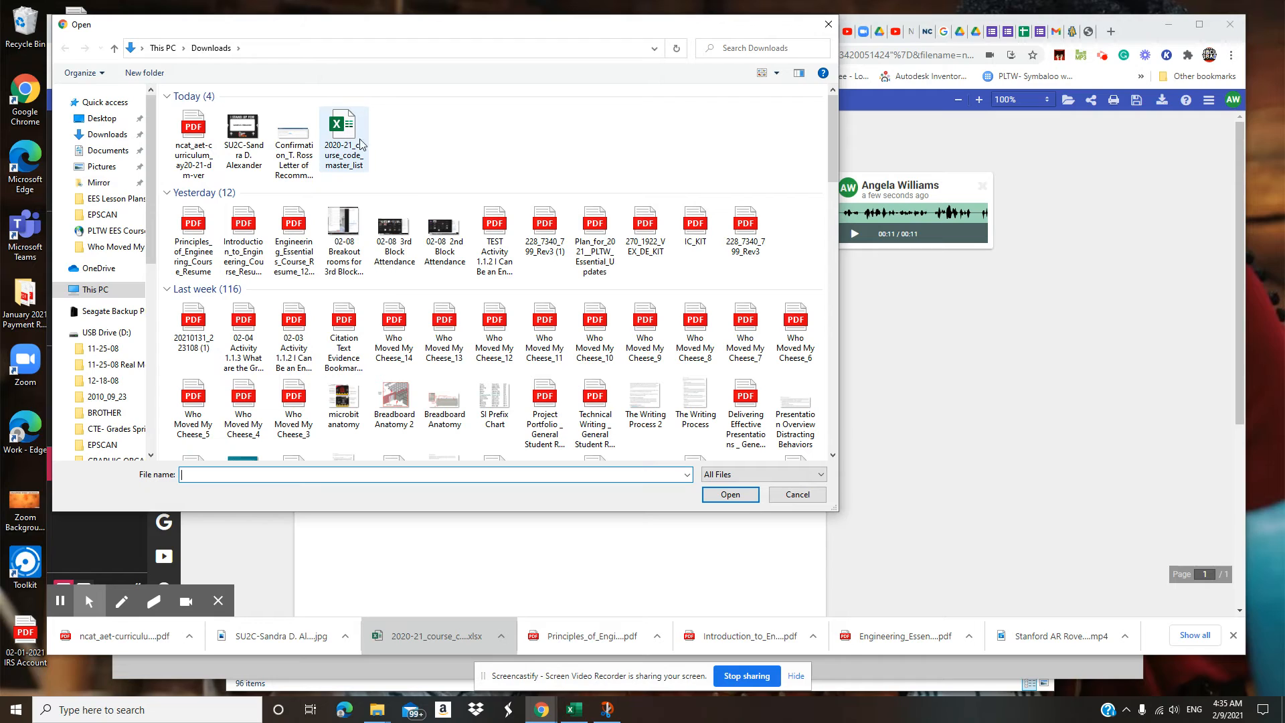
left_click(395, 392)
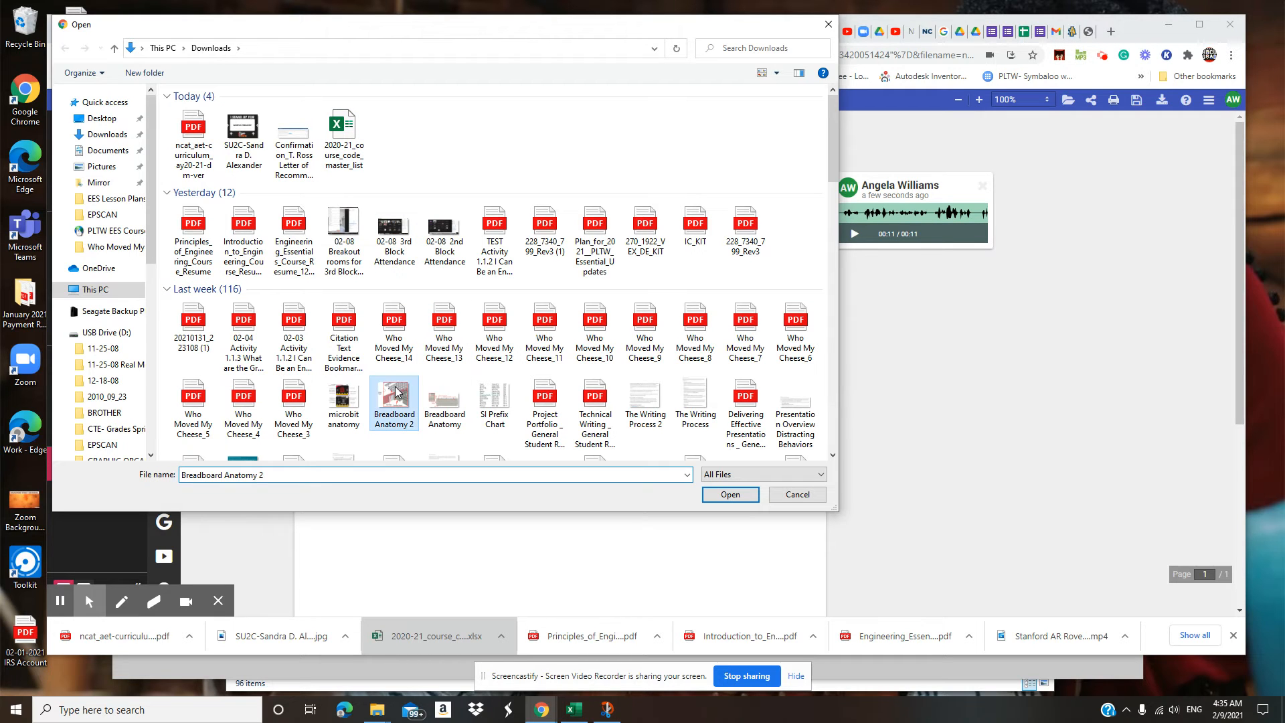
left_click(737, 495)
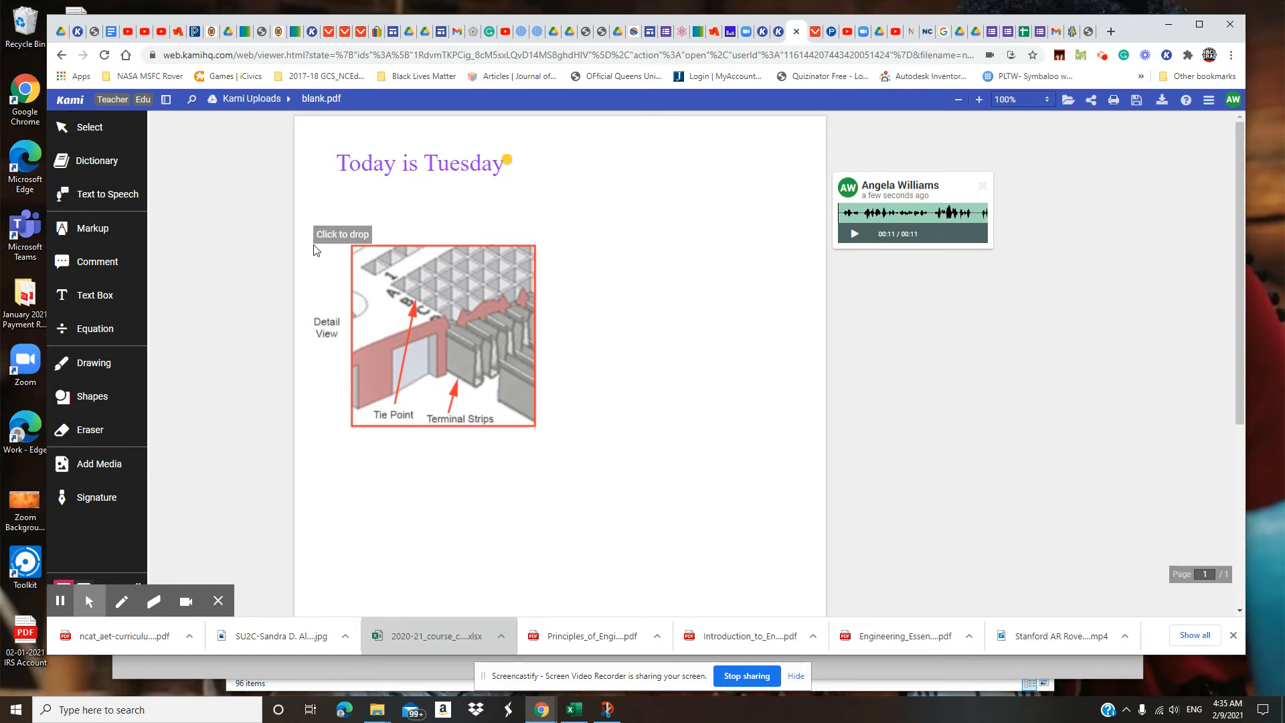
left_click(316, 250)
left_click(565, 292)
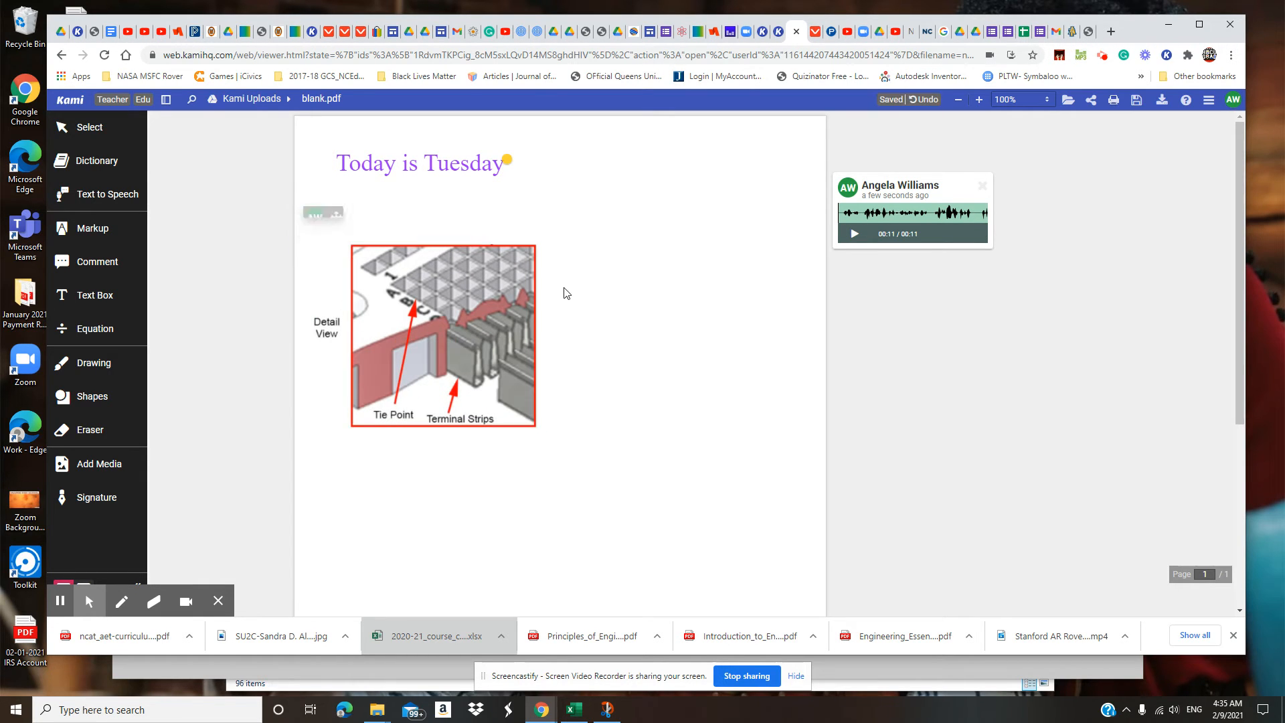
- Record a voice comment of about 13 seconds beside the image's "Terminal Strips" label and colour its marker red
left_click(98, 267)
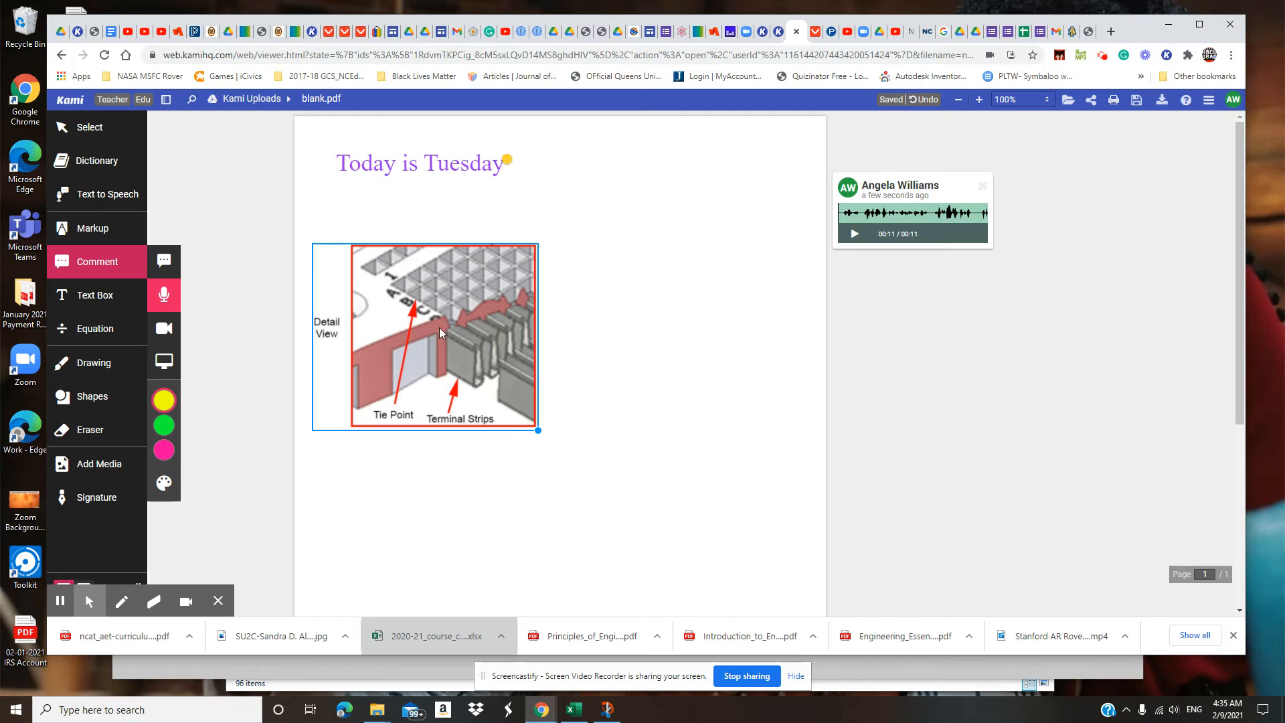
mouse_move(477, 278)
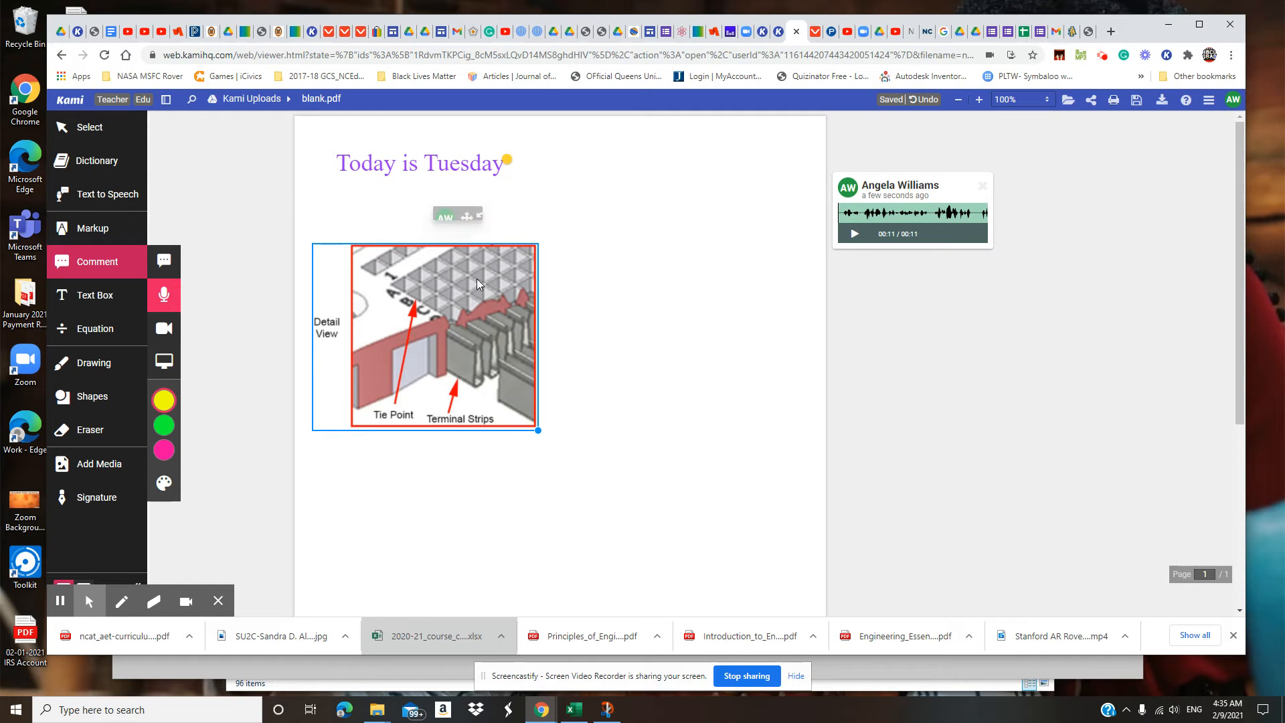
left_click(503, 421)
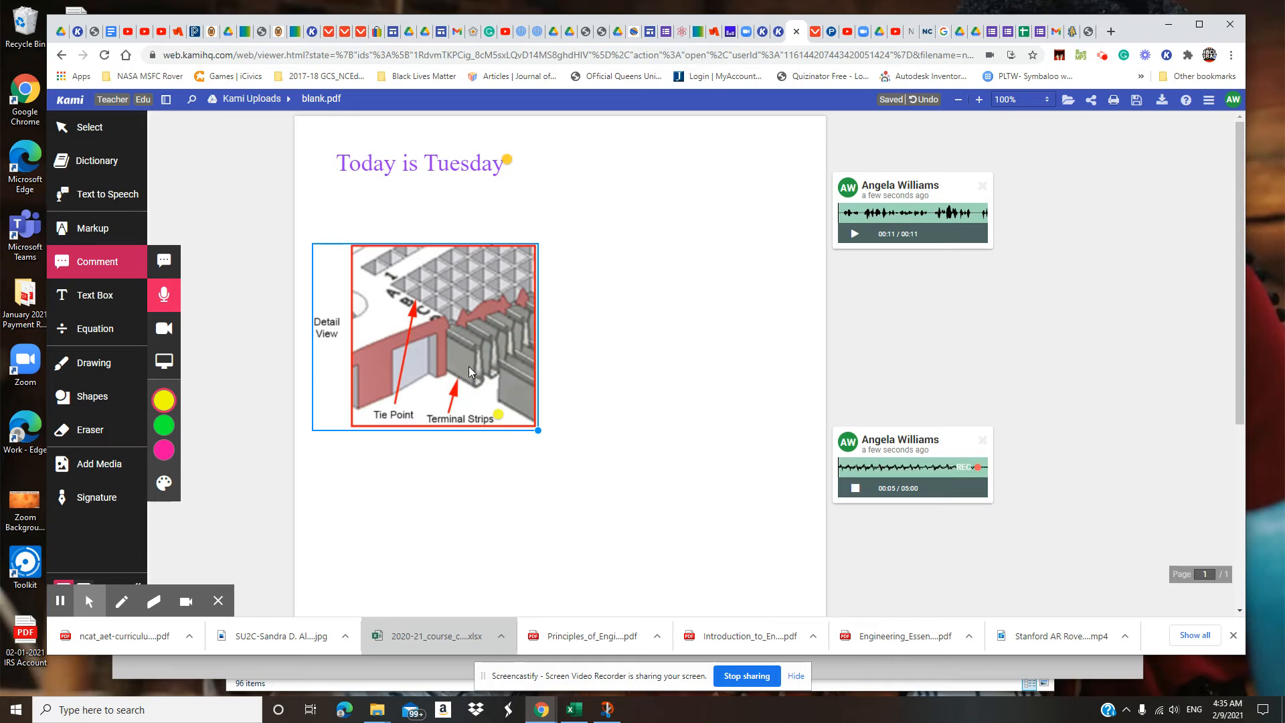
left_click(499, 415)
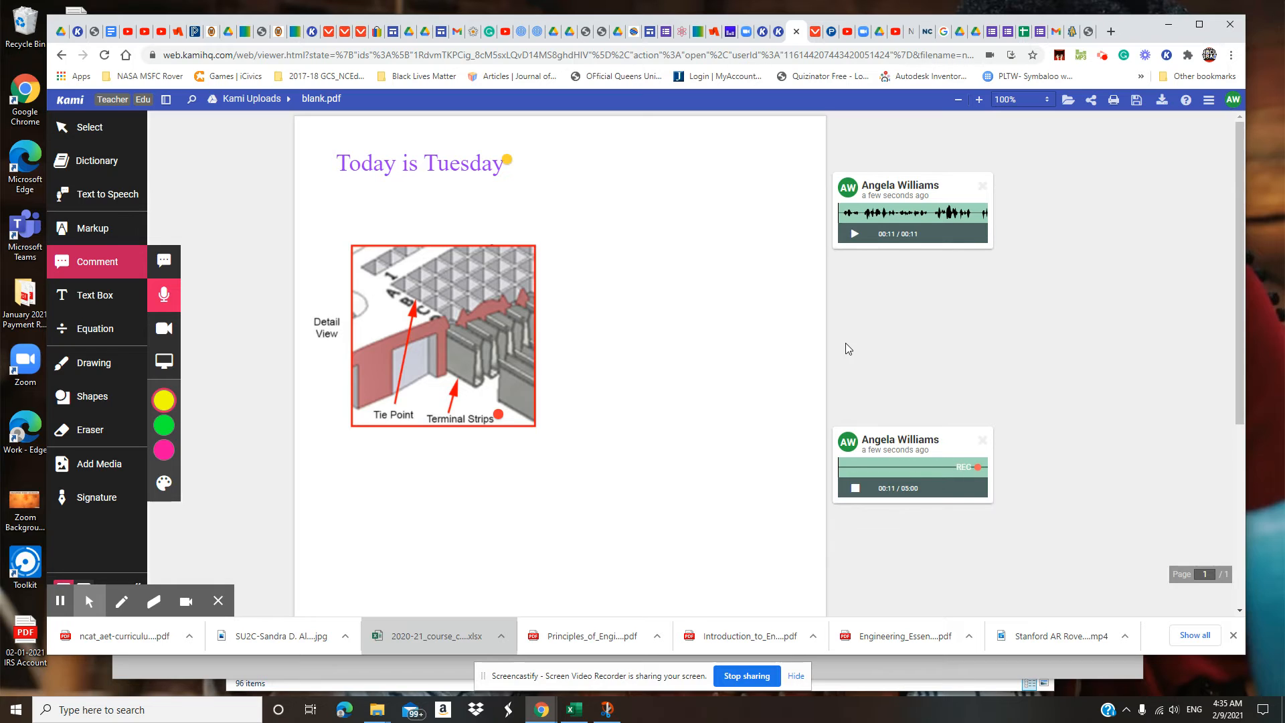
left_click(855, 489)
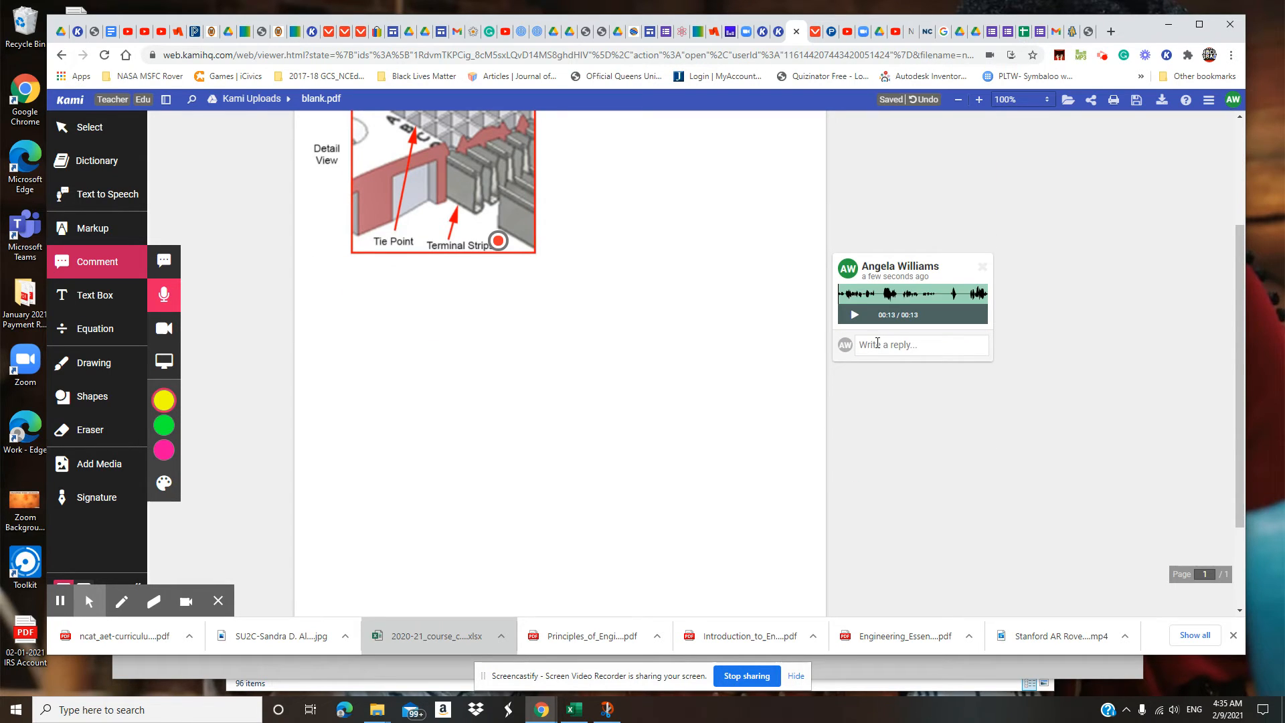
scroll(872, 439, "up", 3)
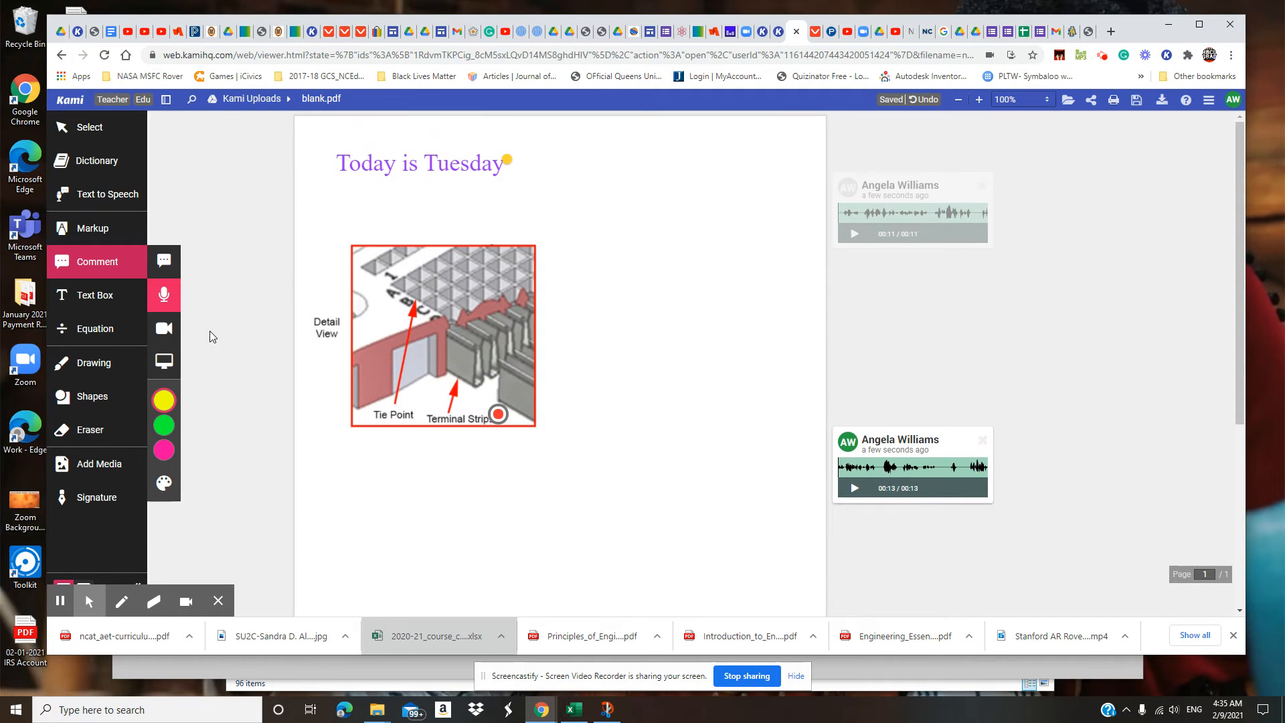
- Add a blue text box reading "Breadboard" below the breadboard image
left_click(90, 302)
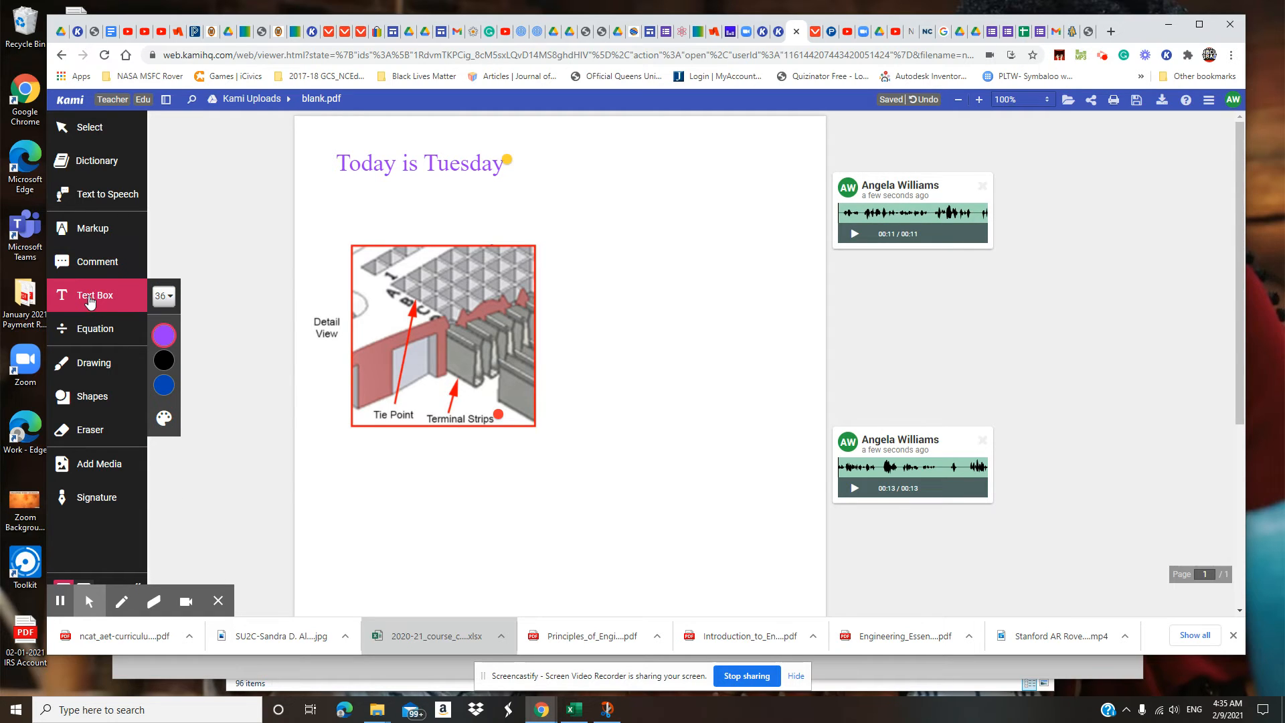
mouse_move(161, 346)
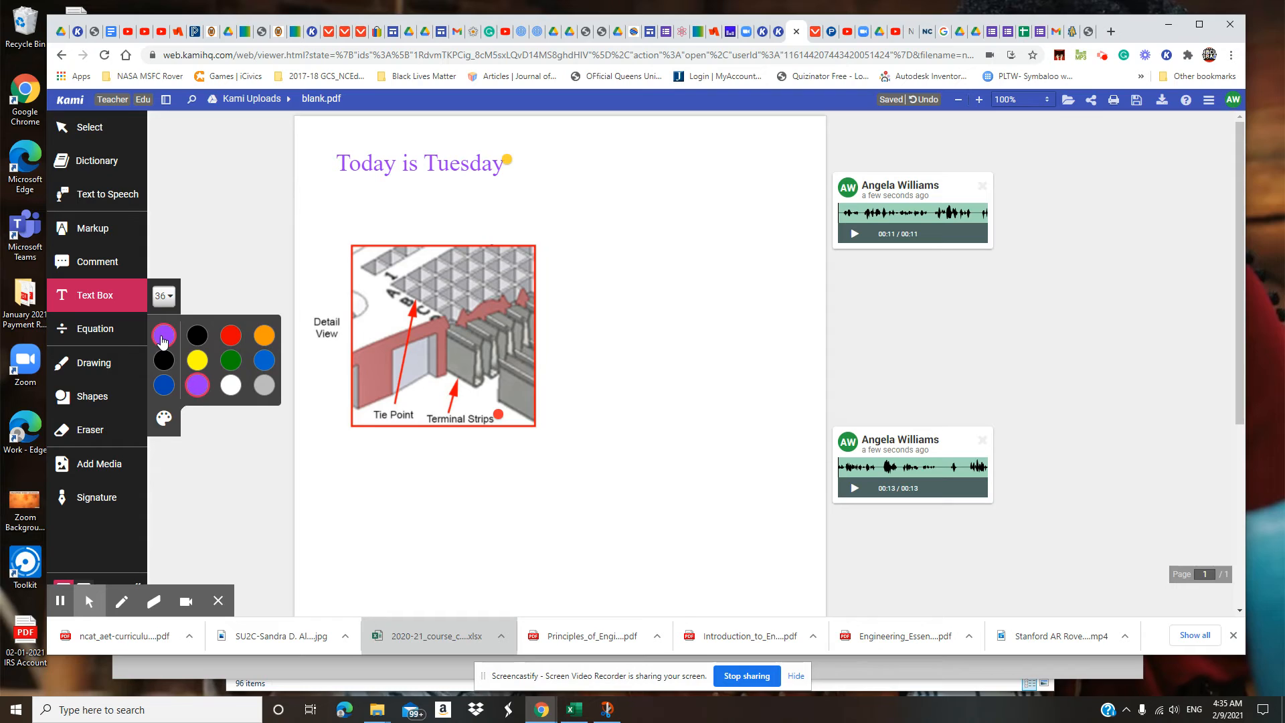
left_click(164, 386)
left_click(429, 349)
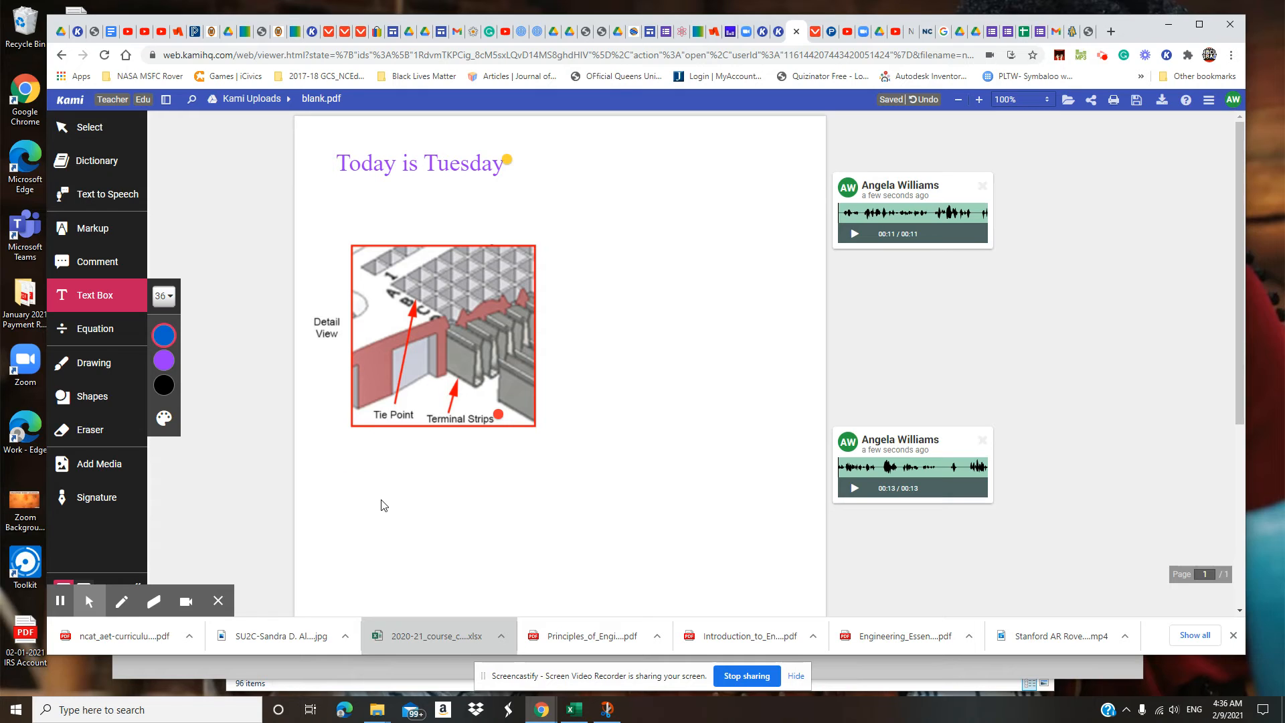
mouse_move(165, 343)
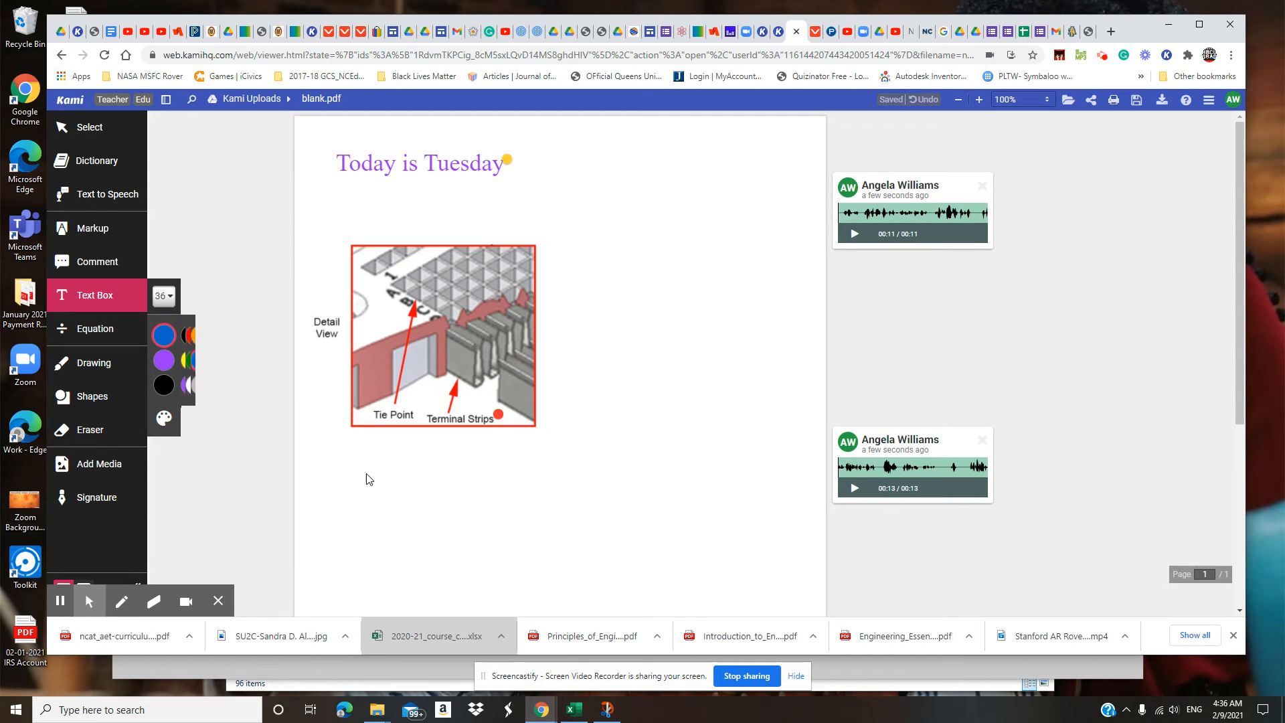
left_click(350, 462)
left_click(535, 419)
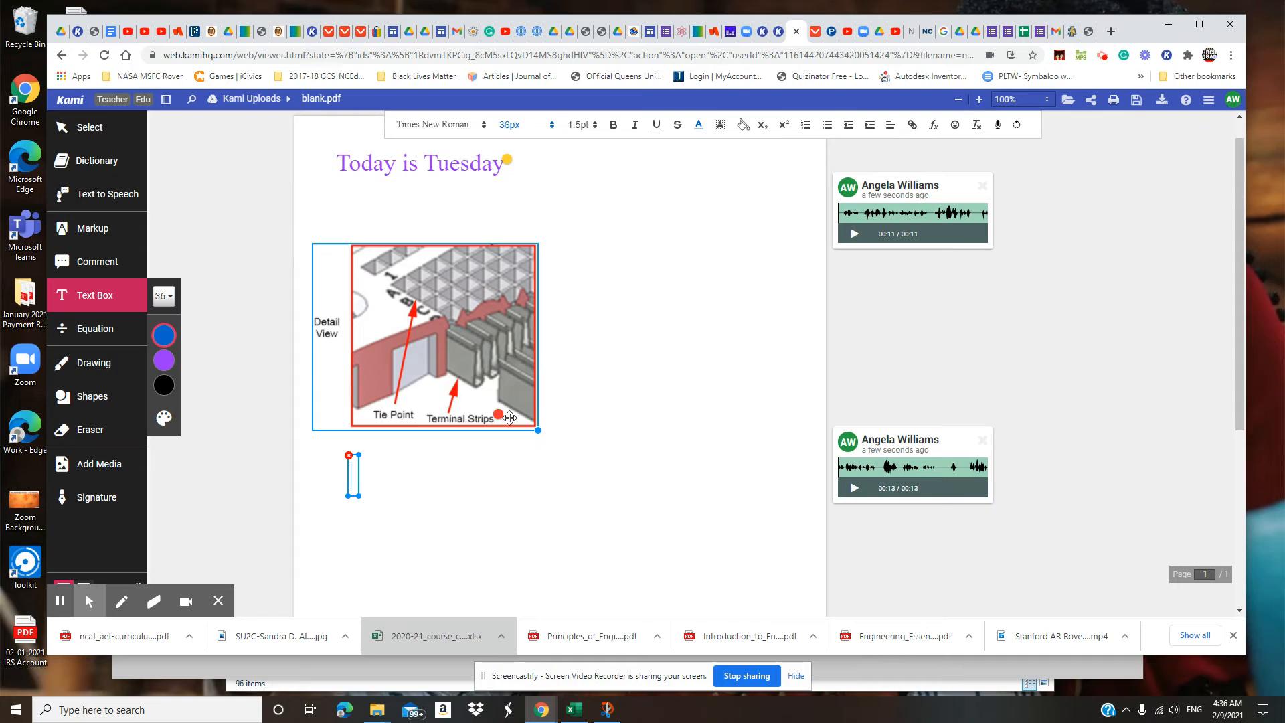
type("B")
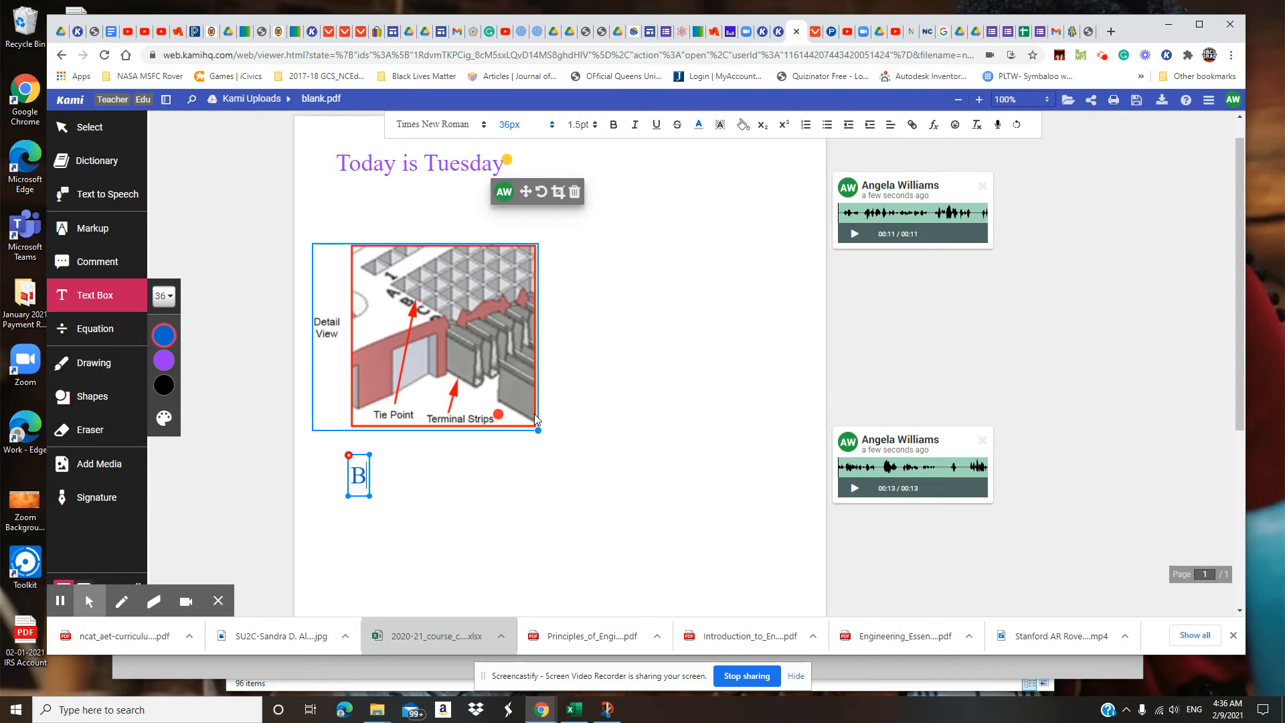
type("readboard")
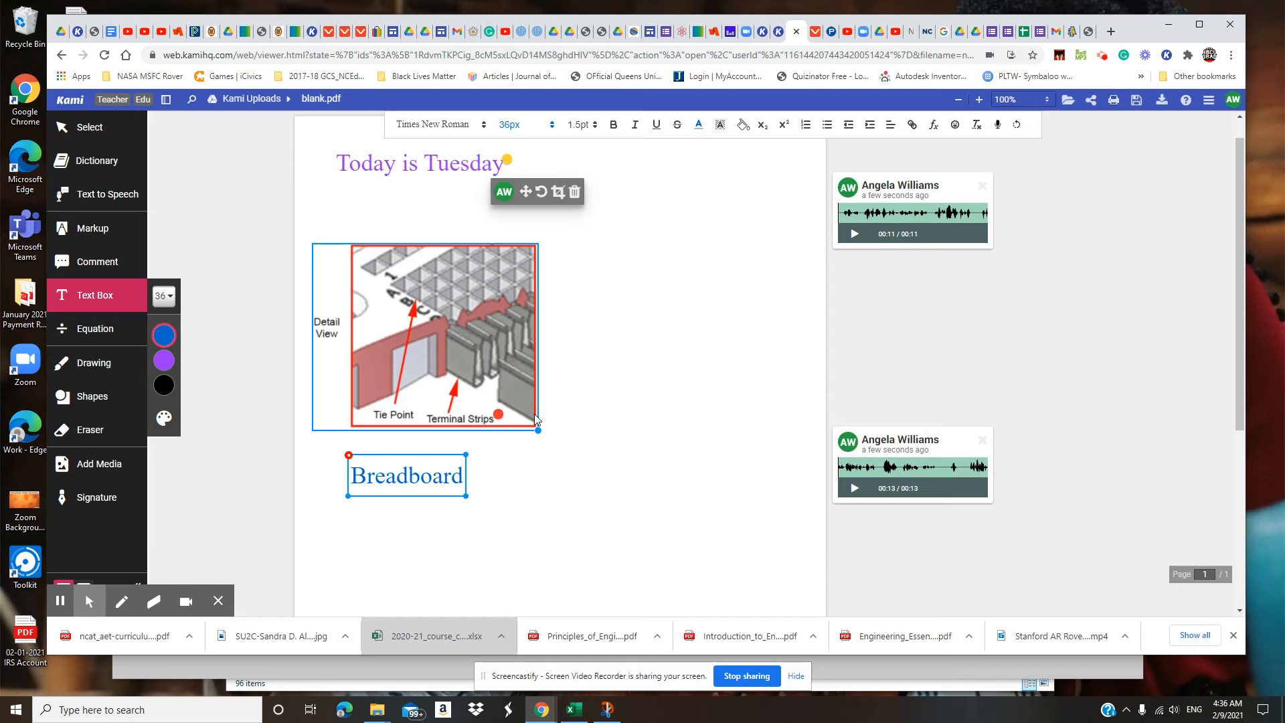
- Set the "Breadboard" text to 14px and move it up and right, directly under the image as a caption
key("ctrl+a")
left_click(545, 132)
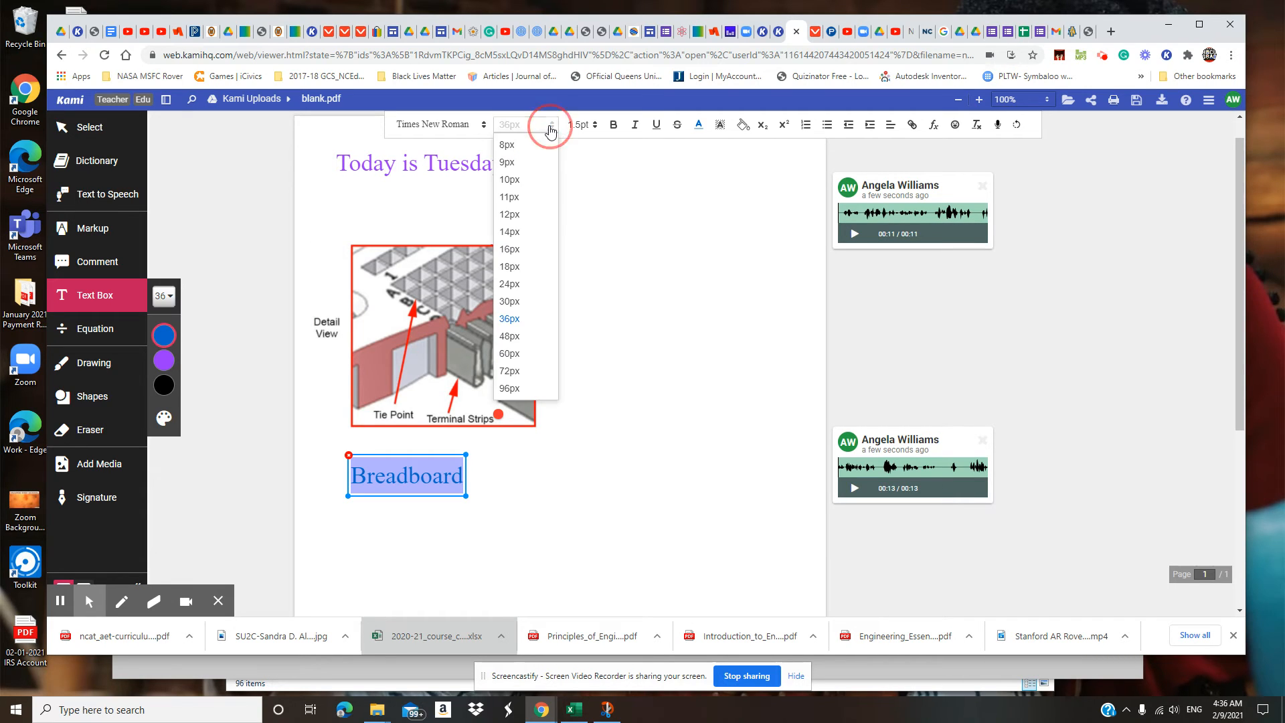
left_click(509, 232)
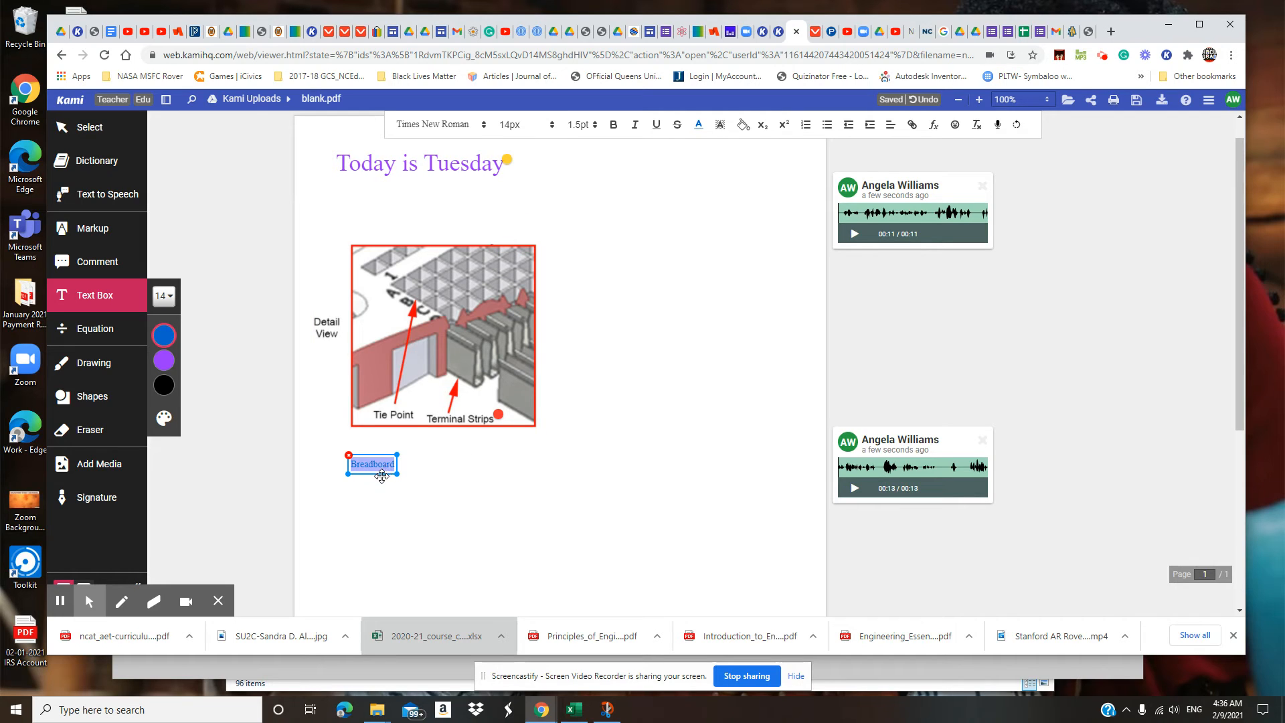
left_click_drag(386, 471, 449, 455)
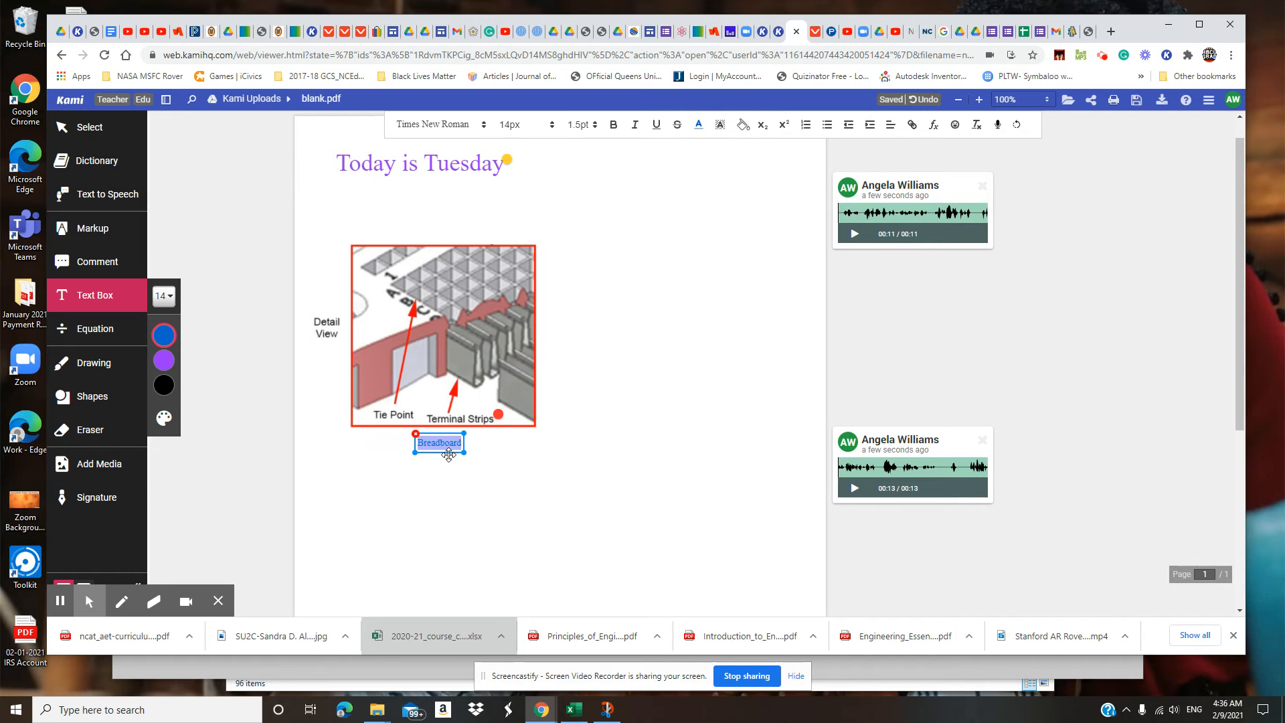
left_click(510, 462)
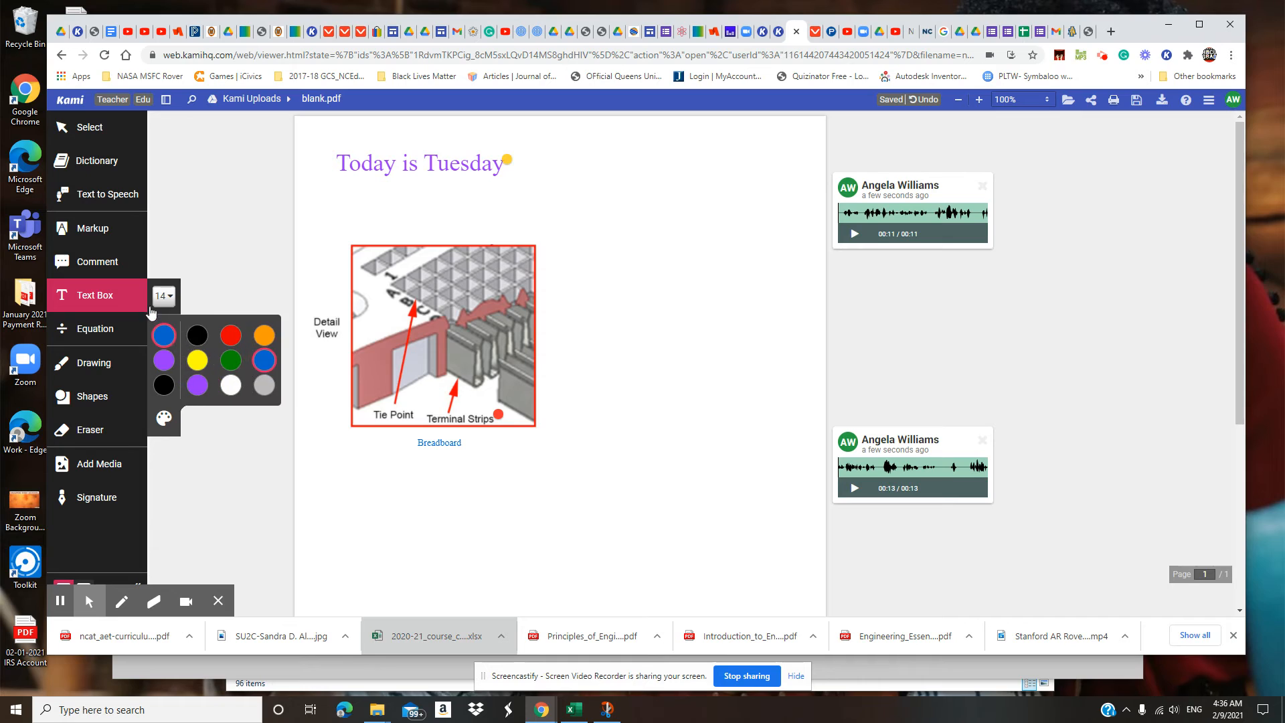
- Record a voice comment of about 12 seconds just after the "Breadboard" caption, with its marker coloured purple and nudged slightly right
left_click(117, 265)
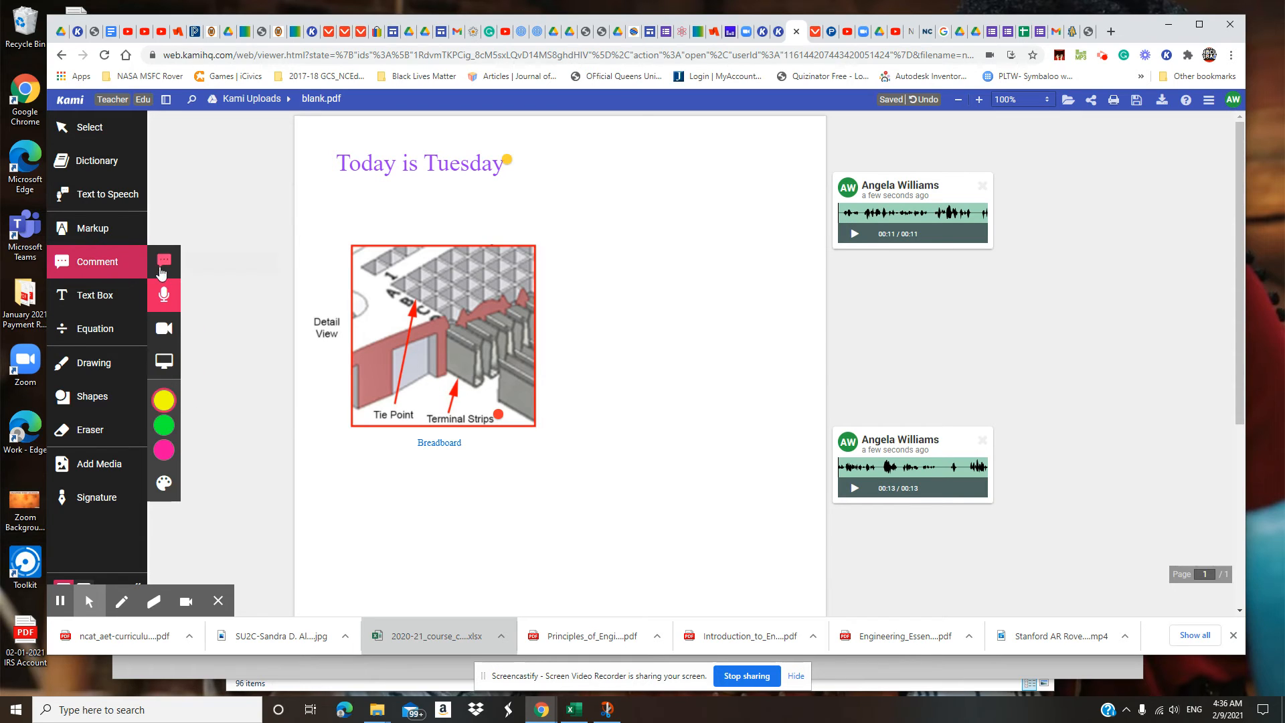
left_click(166, 302)
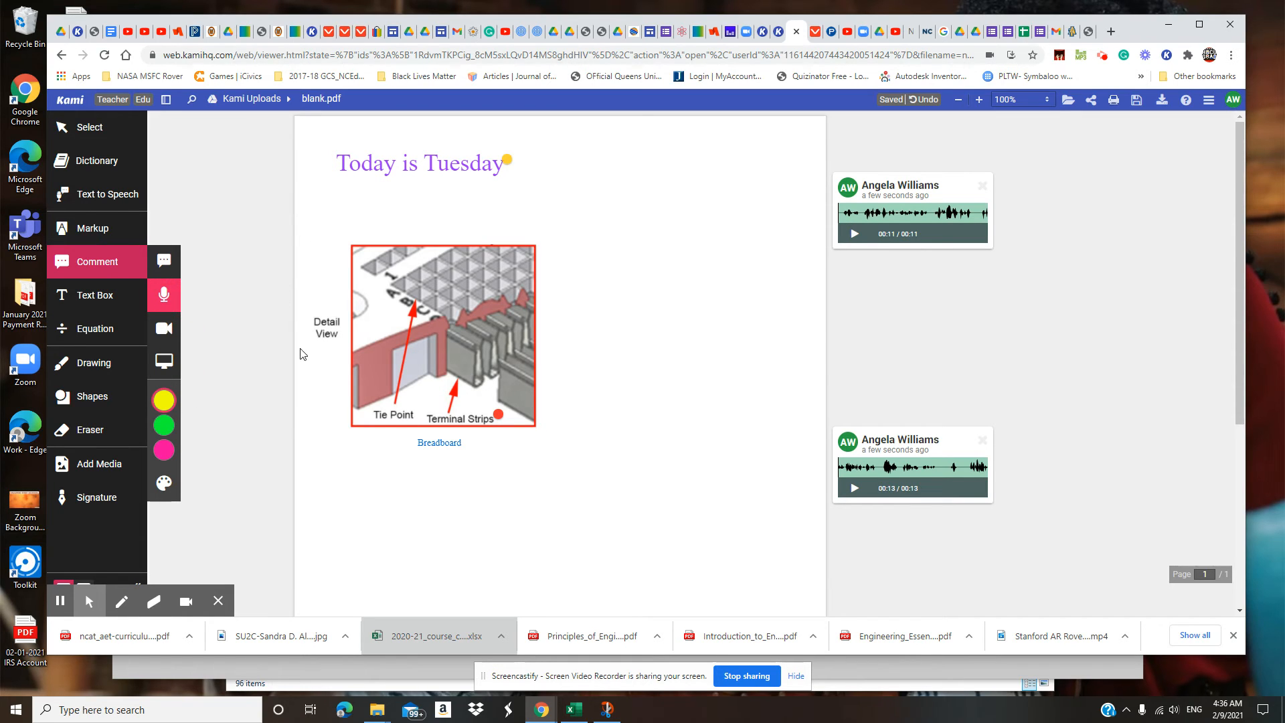
left_click(472, 442)
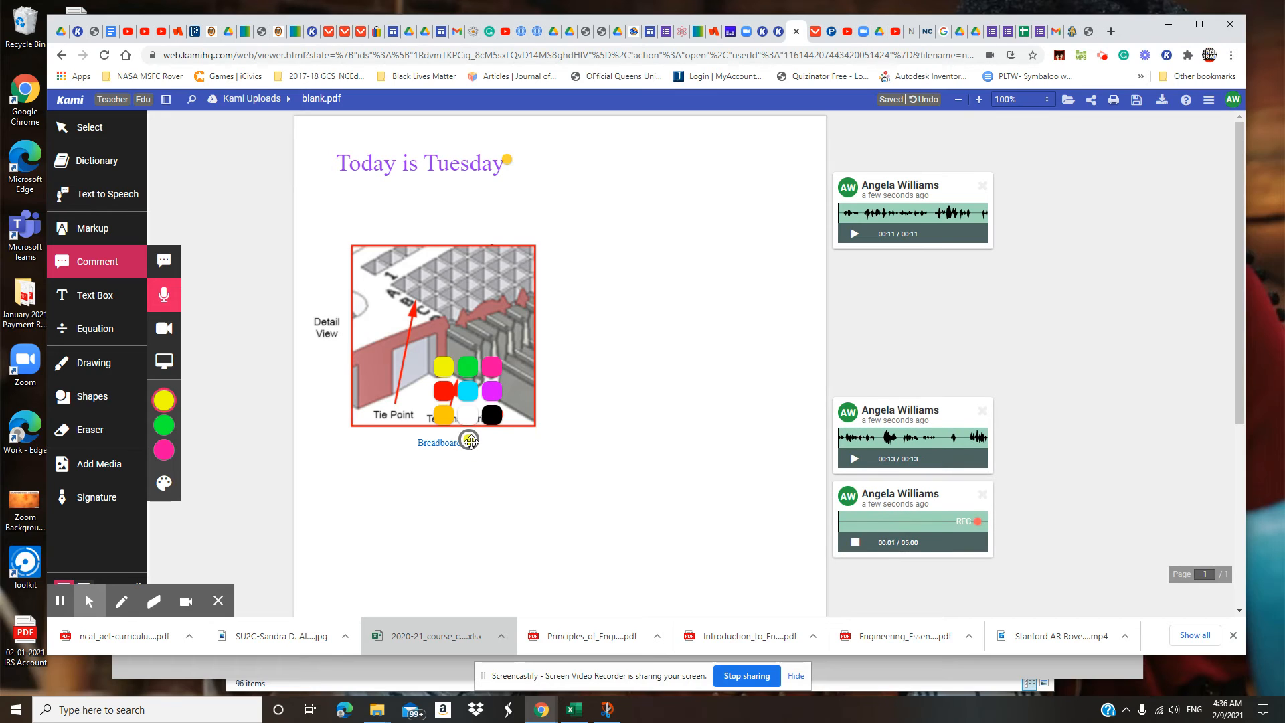
left_click(493, 392)
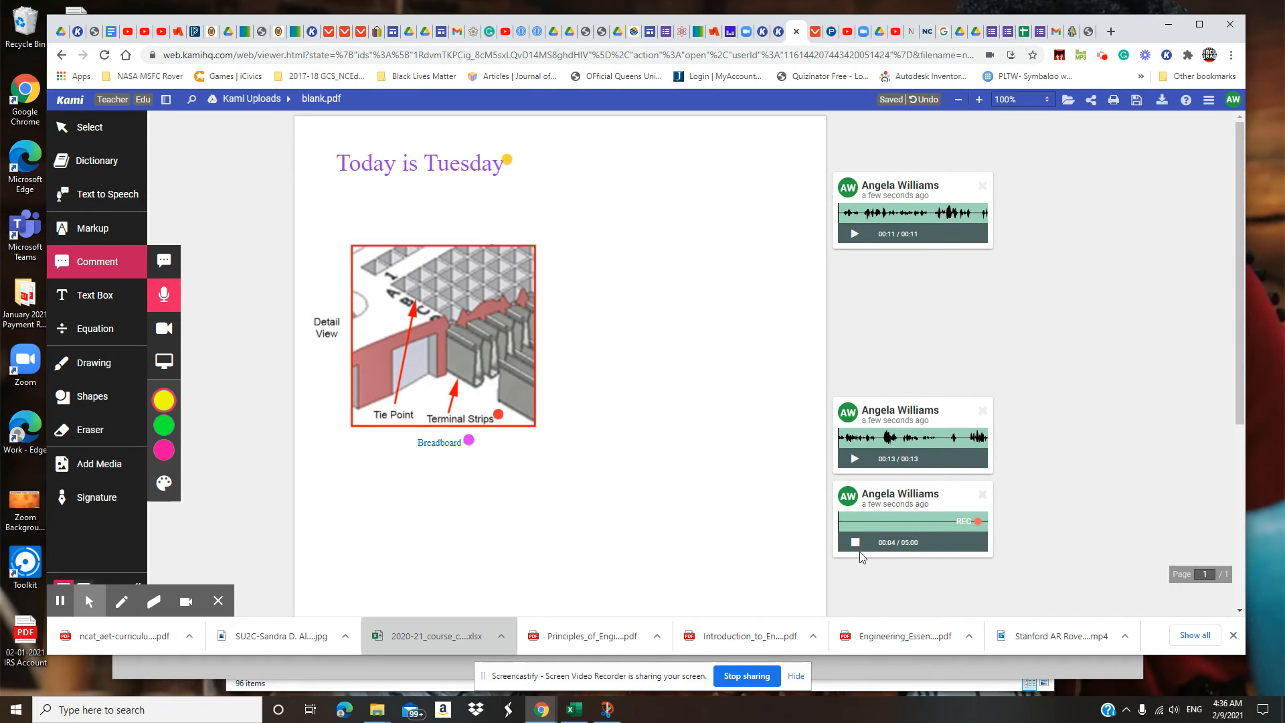
left_click(466, 448)
left_click_drag(472, 440, 476, 442)
left_click(474, 443)
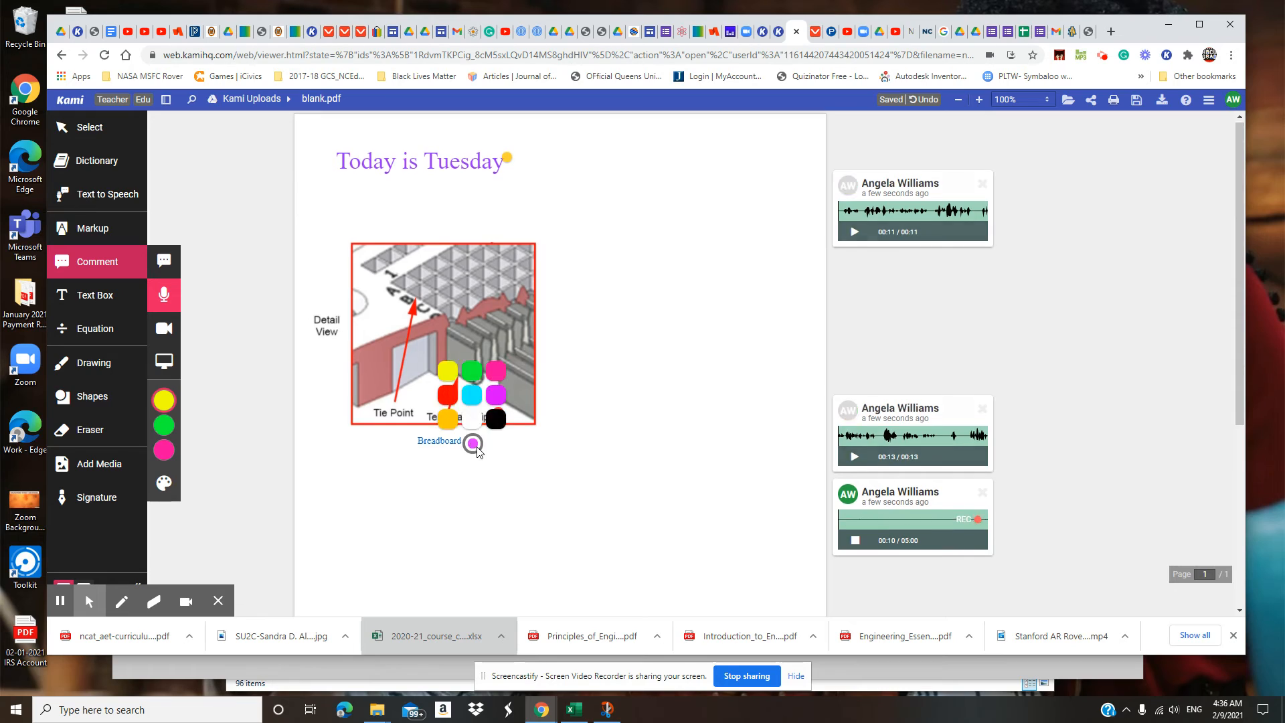
scroll(477, 452, "down", 3)
left_click(857, 317)
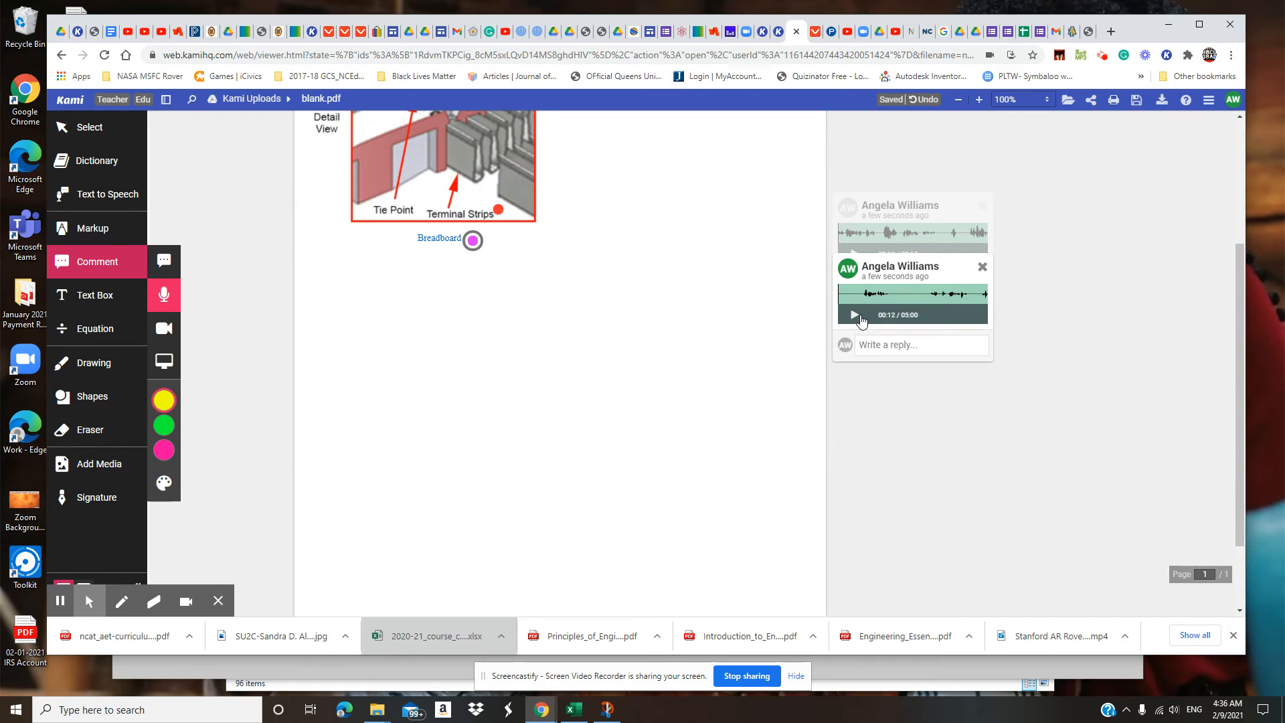
scroll(933, 458, "up", 3)
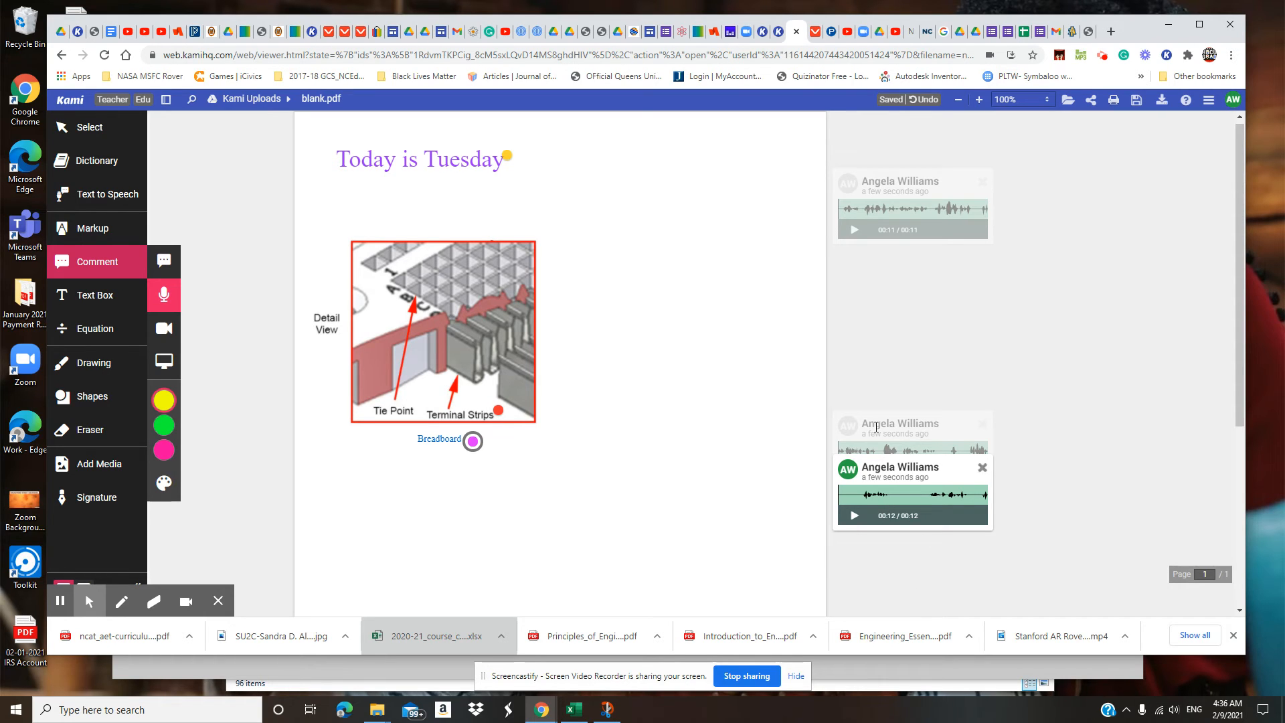
- Show which voice comment belongs to the red "Terminal Strips" marker and which to the purple "Breadboard" marker
left_click(499, 411)
left_click(500, 410)
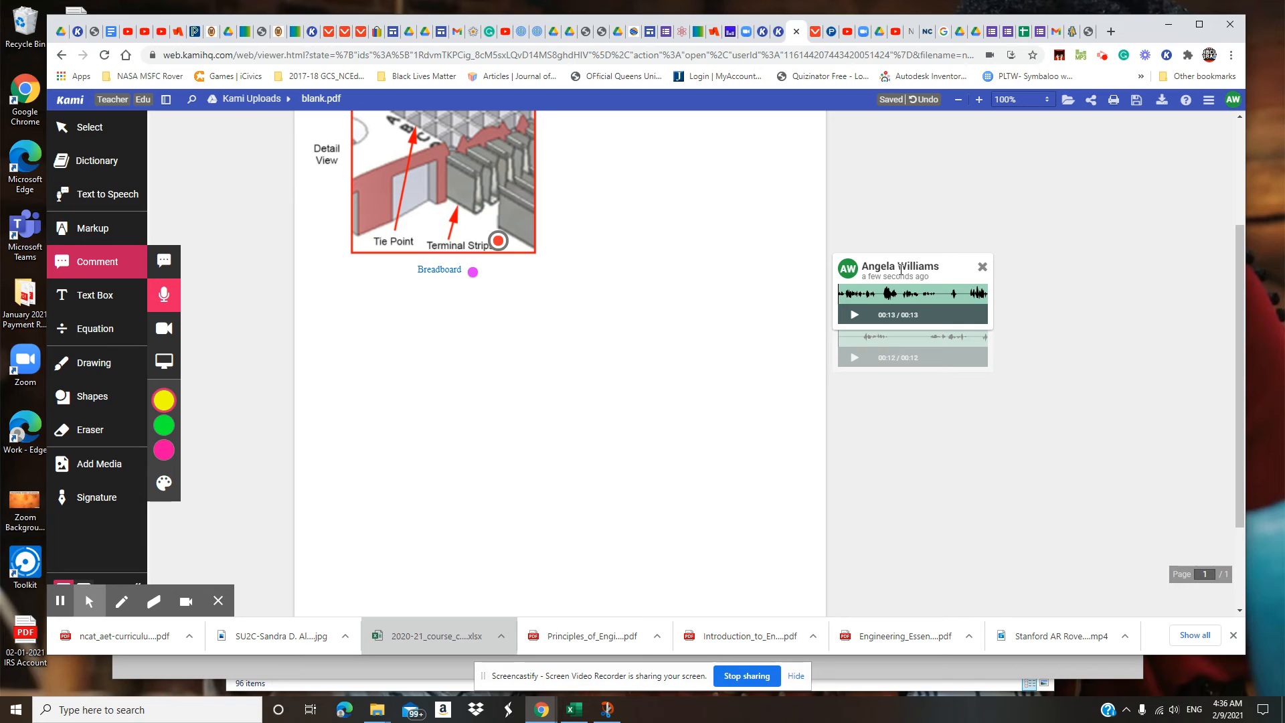
left_click(472, 271)
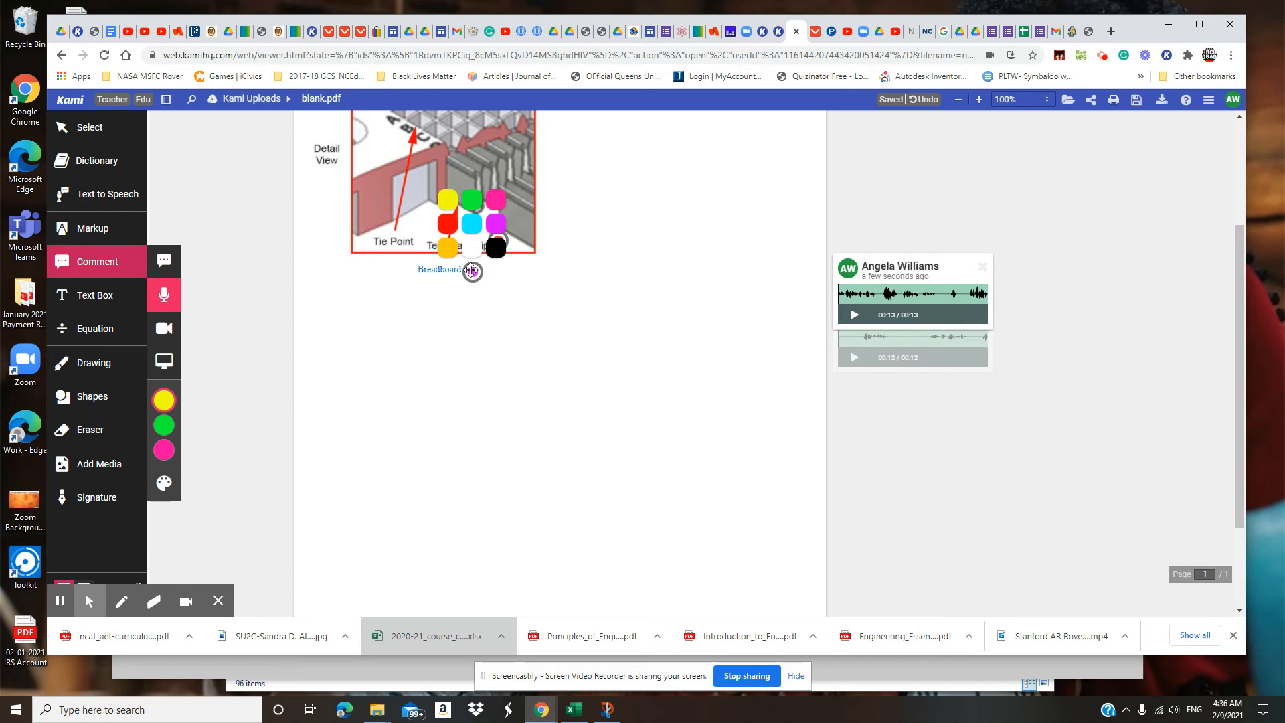
left_click(471, 274)
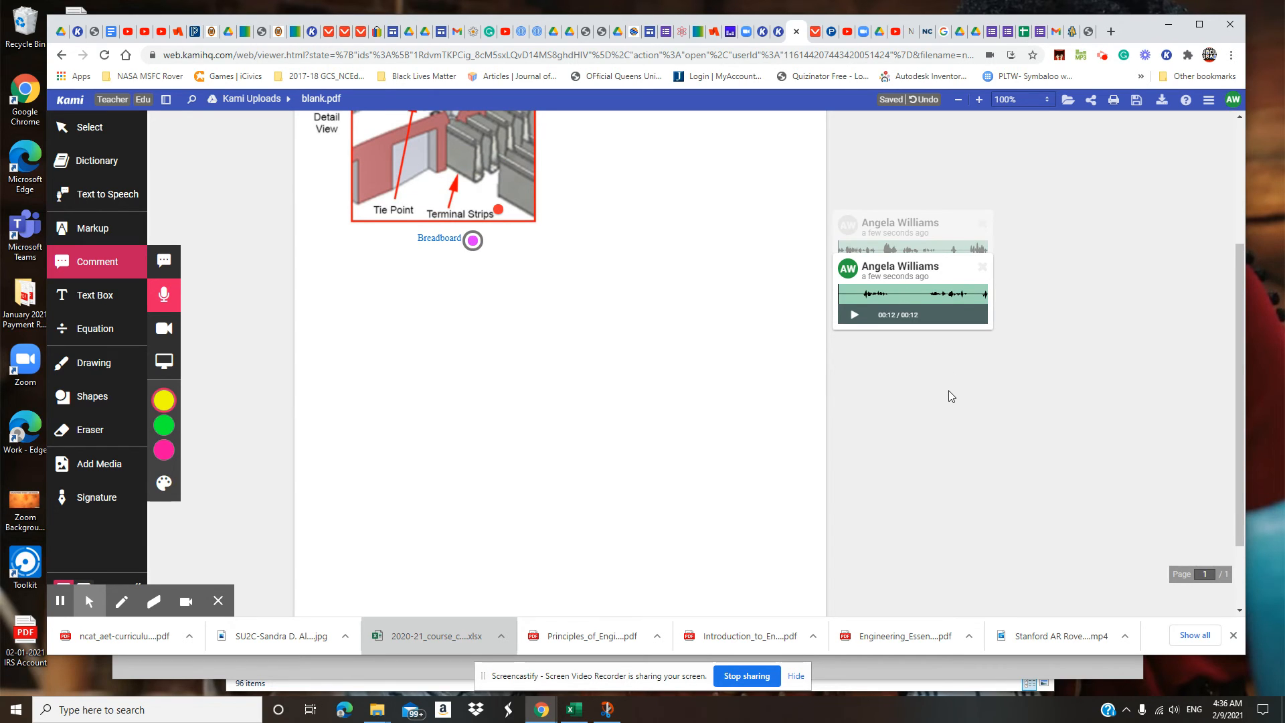
scroll(950, 397, "up", 3)
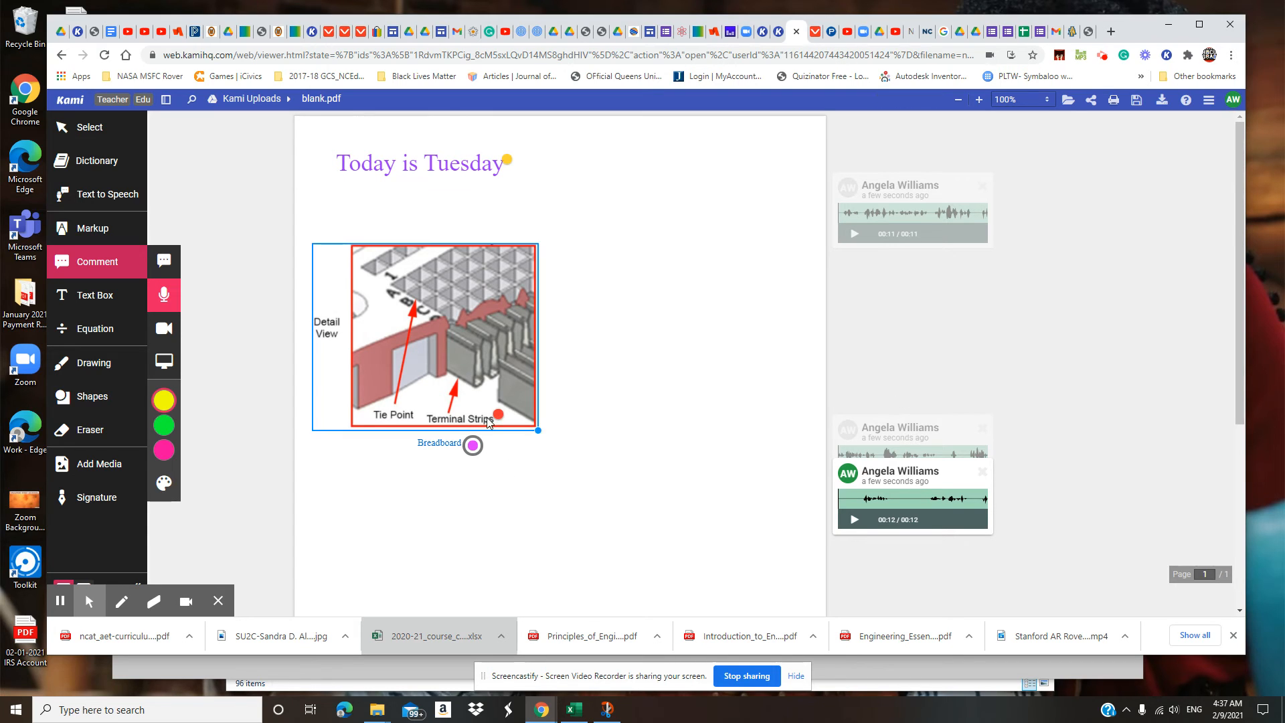
mouse_move(497, 414)
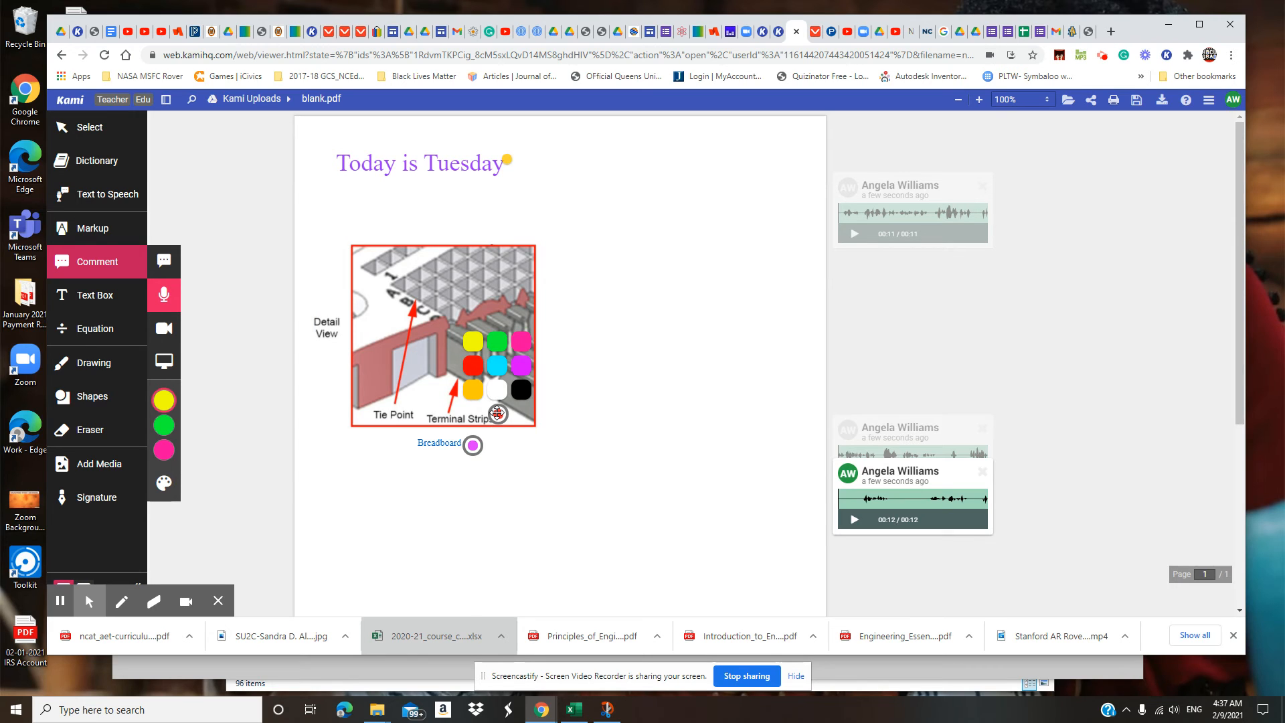
- Show the Markup tool's options and look through the symbols available in the Equation tool
scroll(498, 413, "down", 3)
scroll(957, 497, "up", 3)
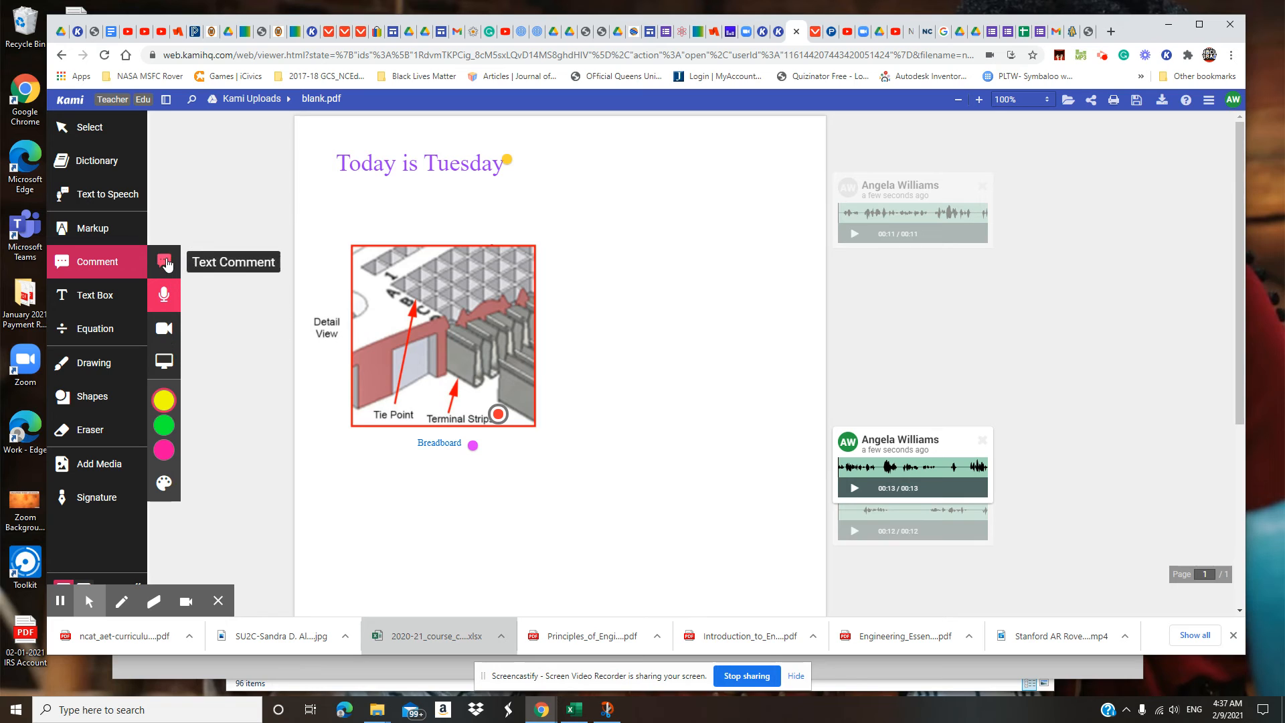
left_click(94, 229)
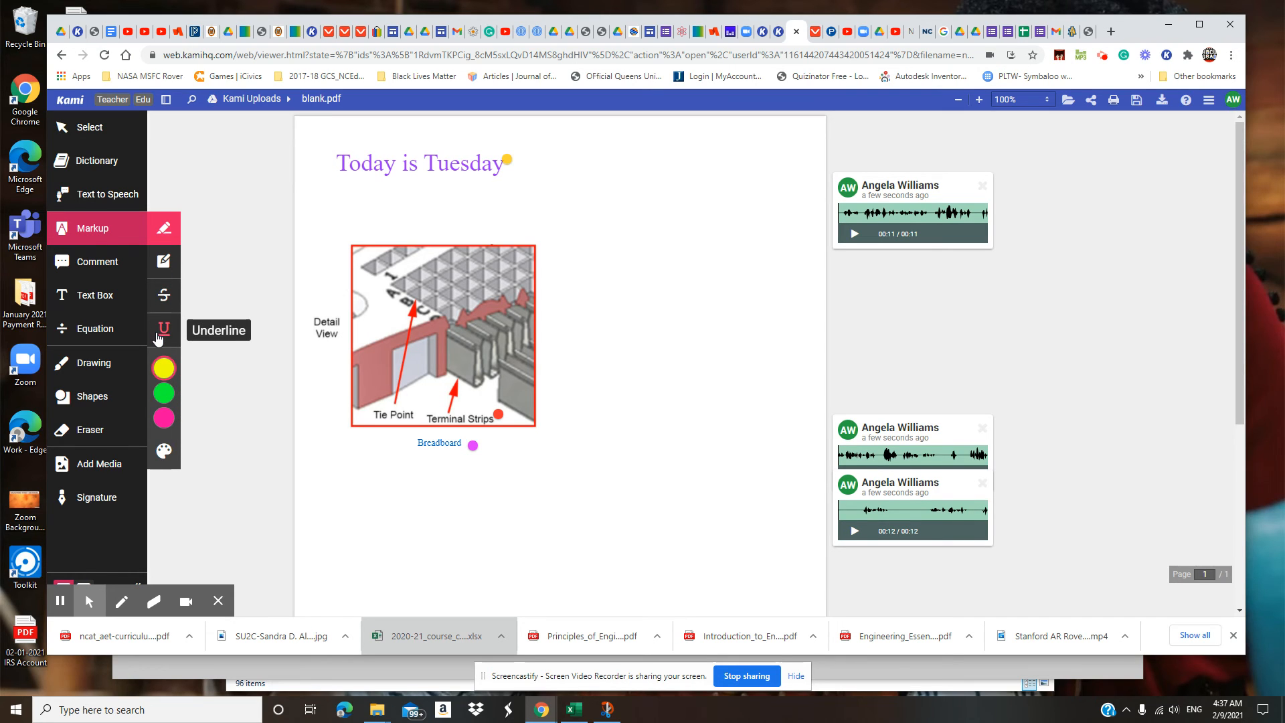
left_click(101, 335)
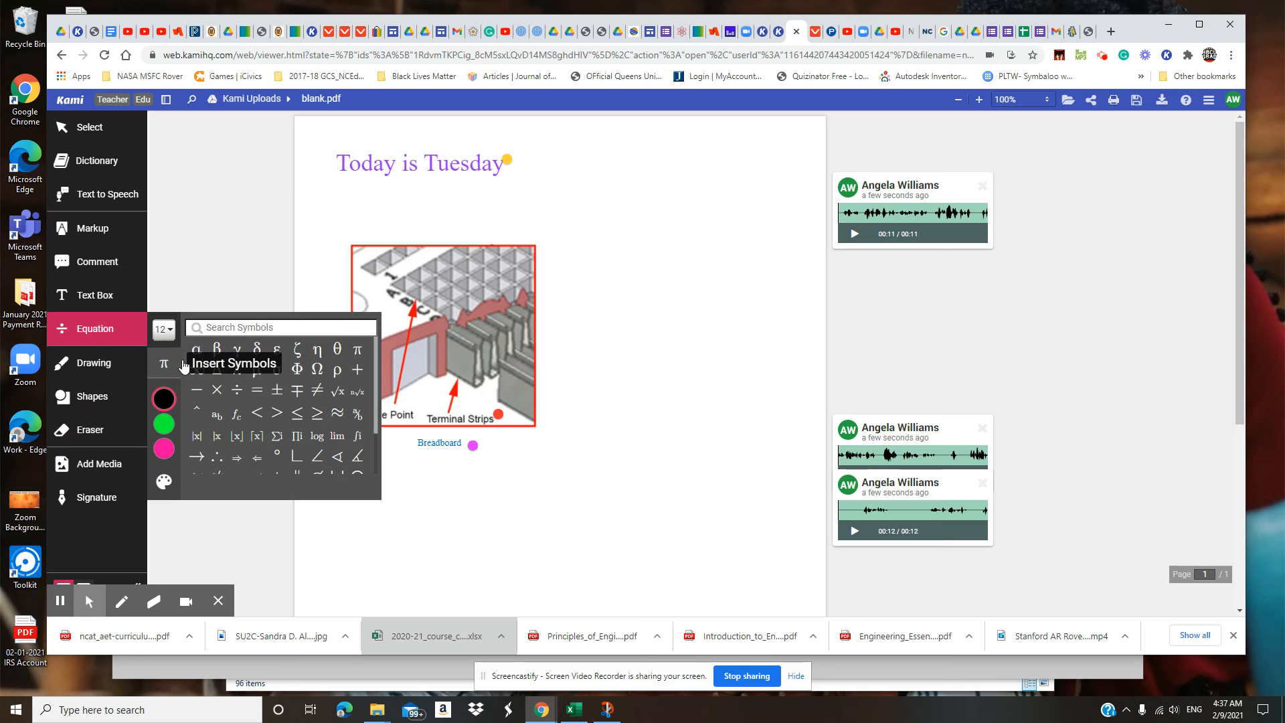
scroll(298, 442, "down", 1)
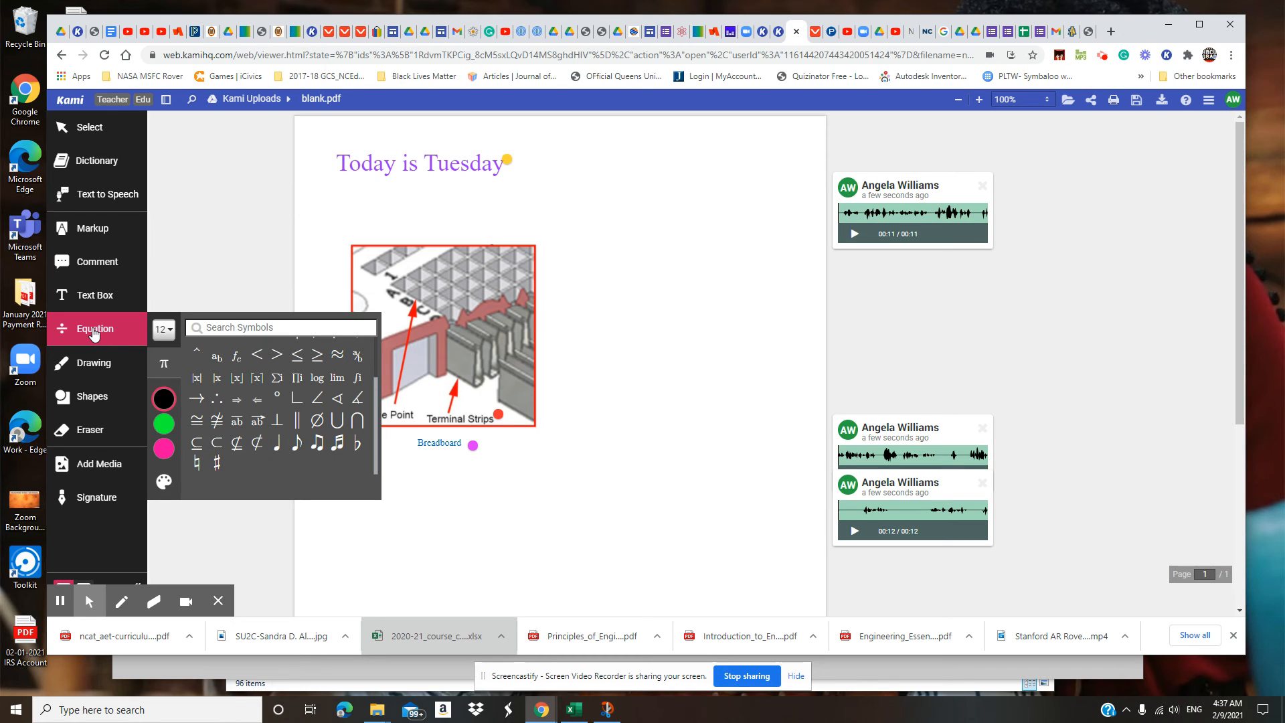
- Show the options of the Drawing and Shapes tools and the sources offered for adding media
left_click(93, 366)
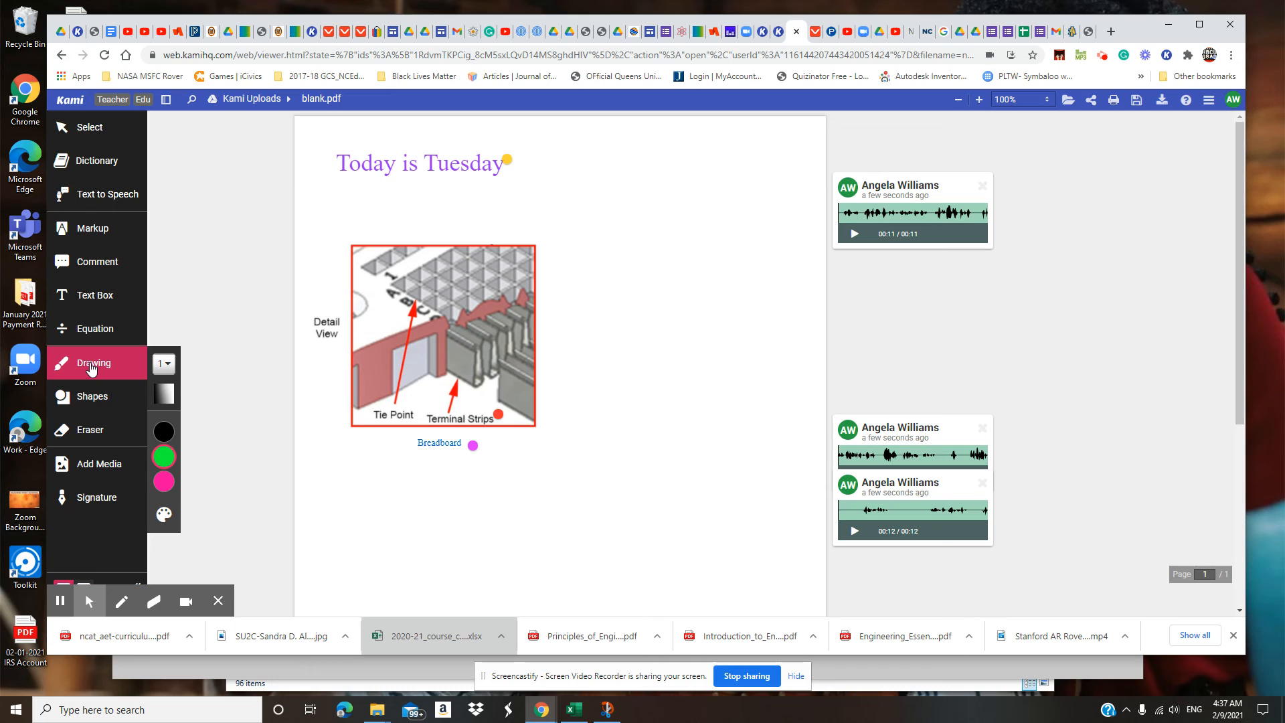
left_click(93, 402)
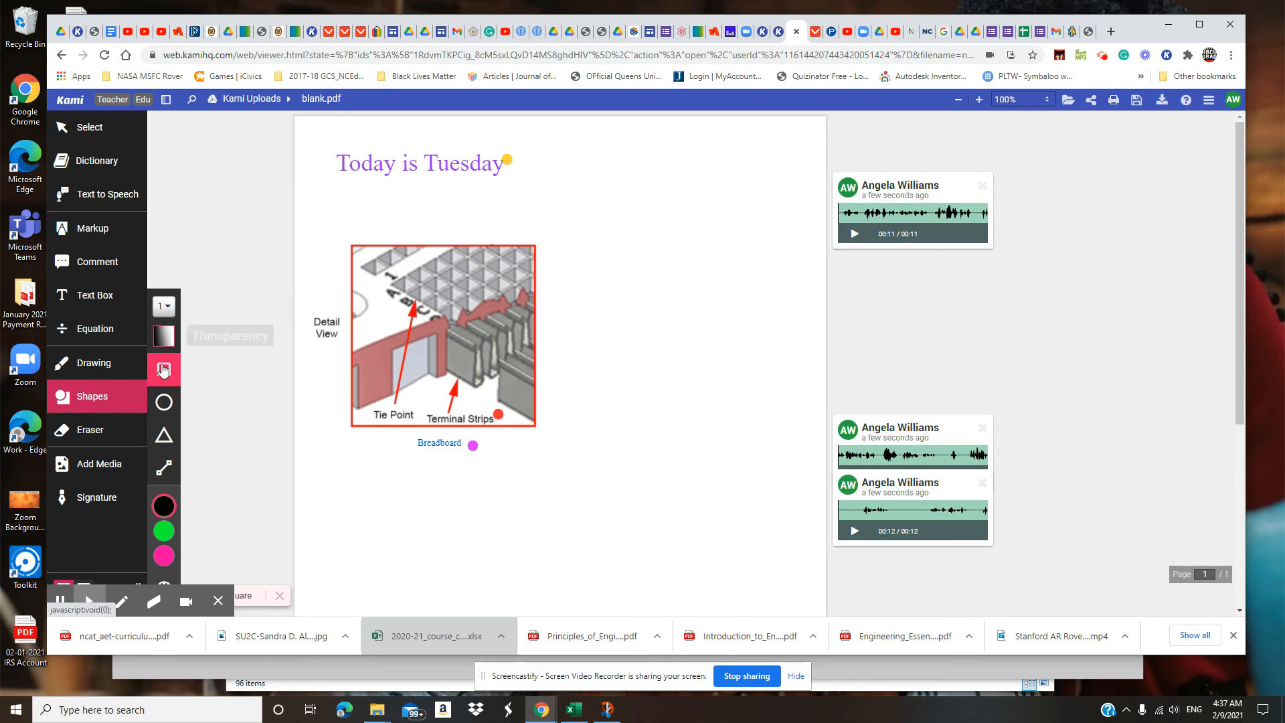
left_click(90, 470)
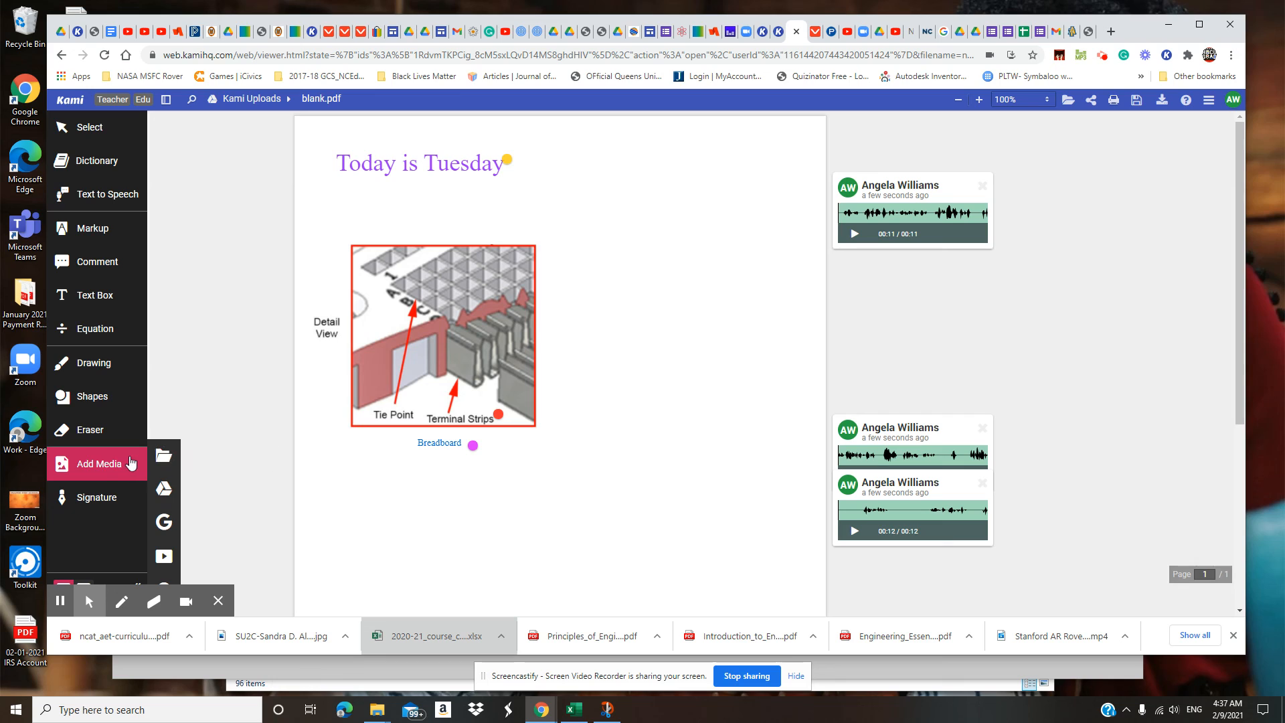
left_click(105, 474)
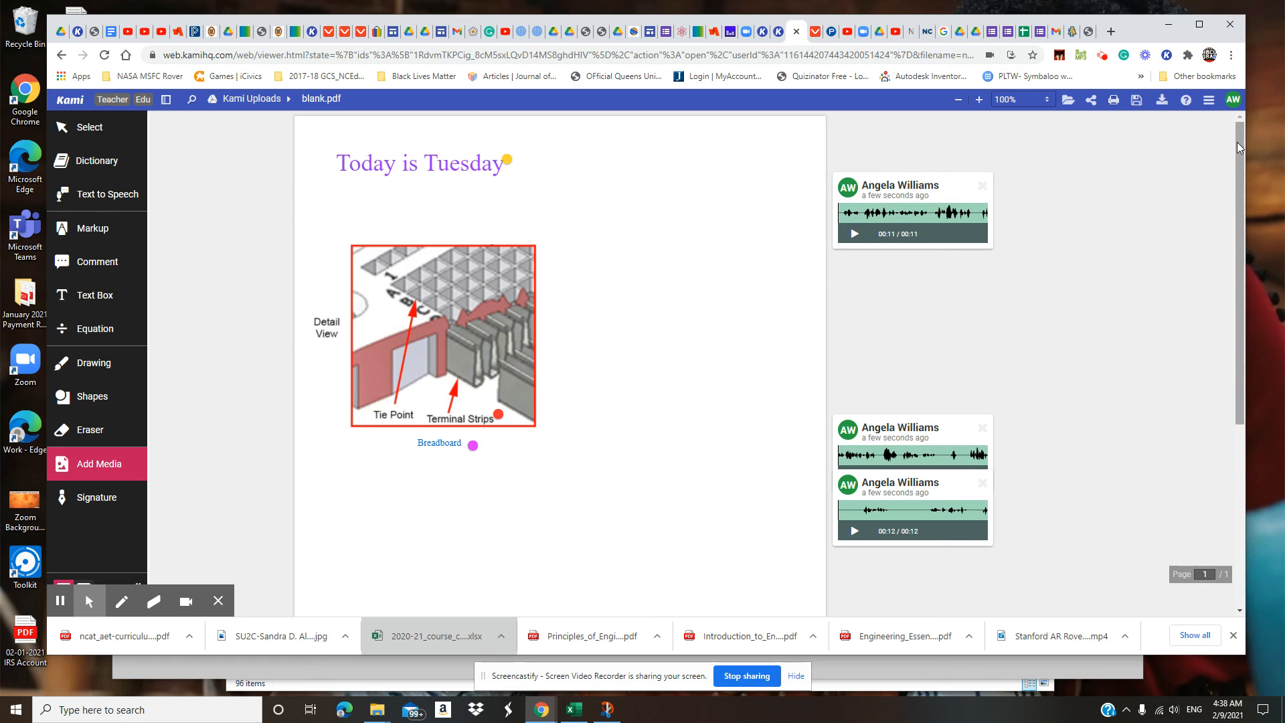
mouse_move(1237, 142)
left_mouse_down()
mouse_move(1217, 223)
mouse_move(1234, 135)
left_mouse_up()
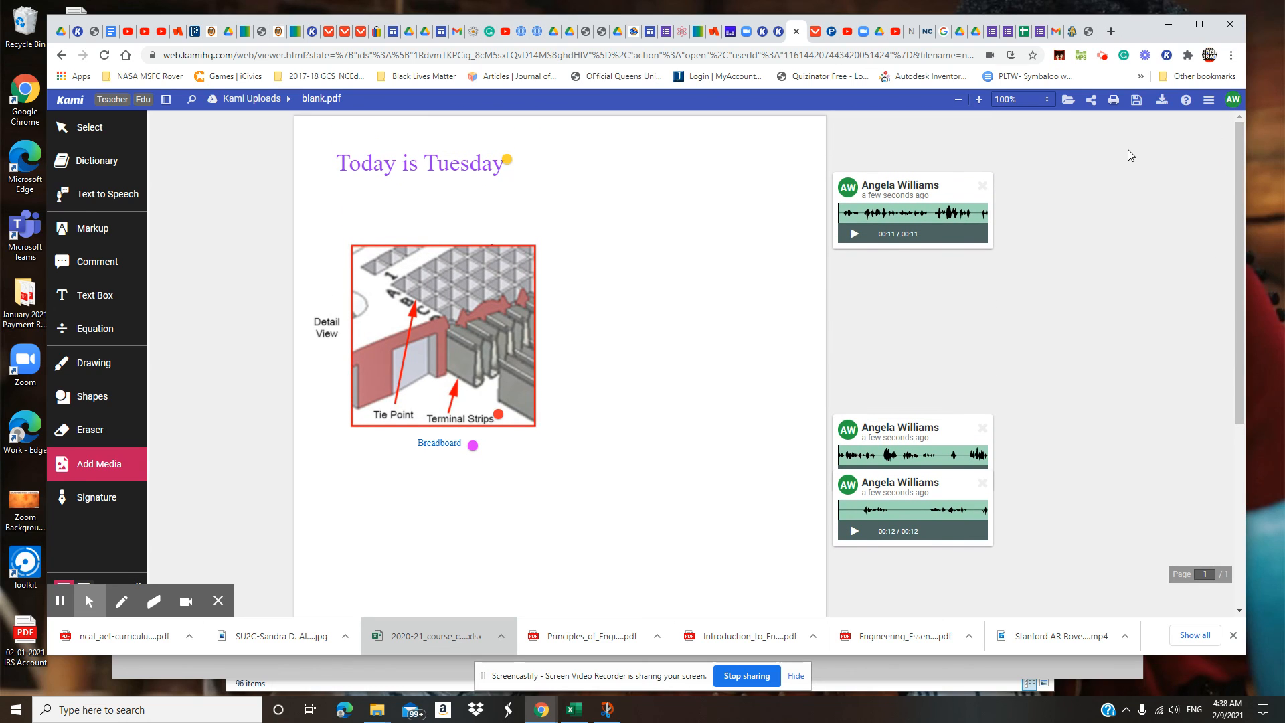